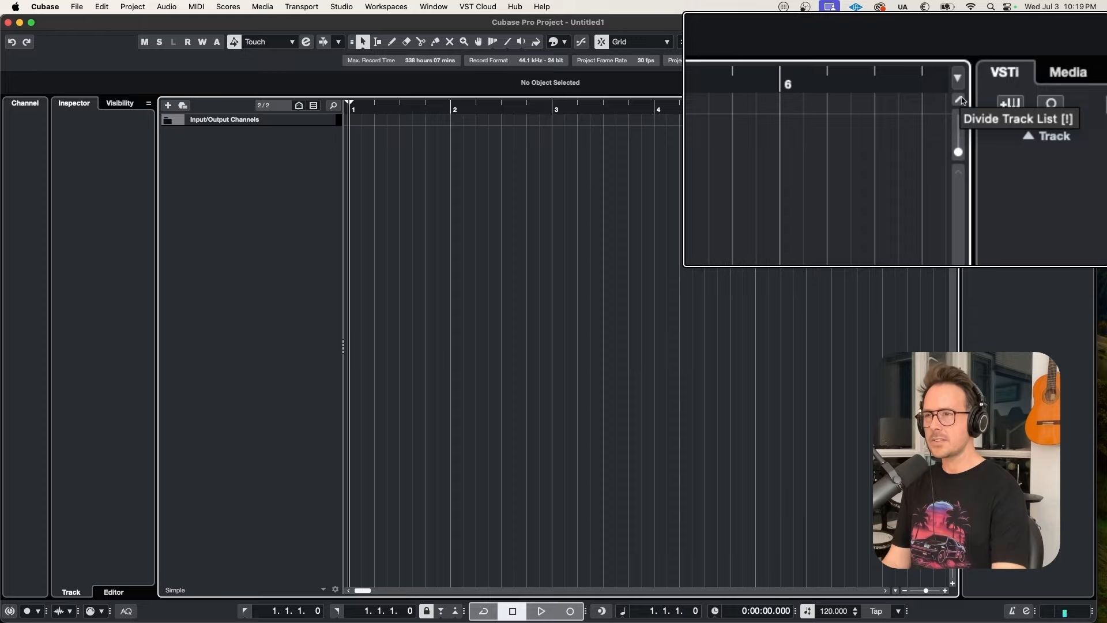
Step: Divide the track list into two sections and add one ruler track
left_click(953, 118)
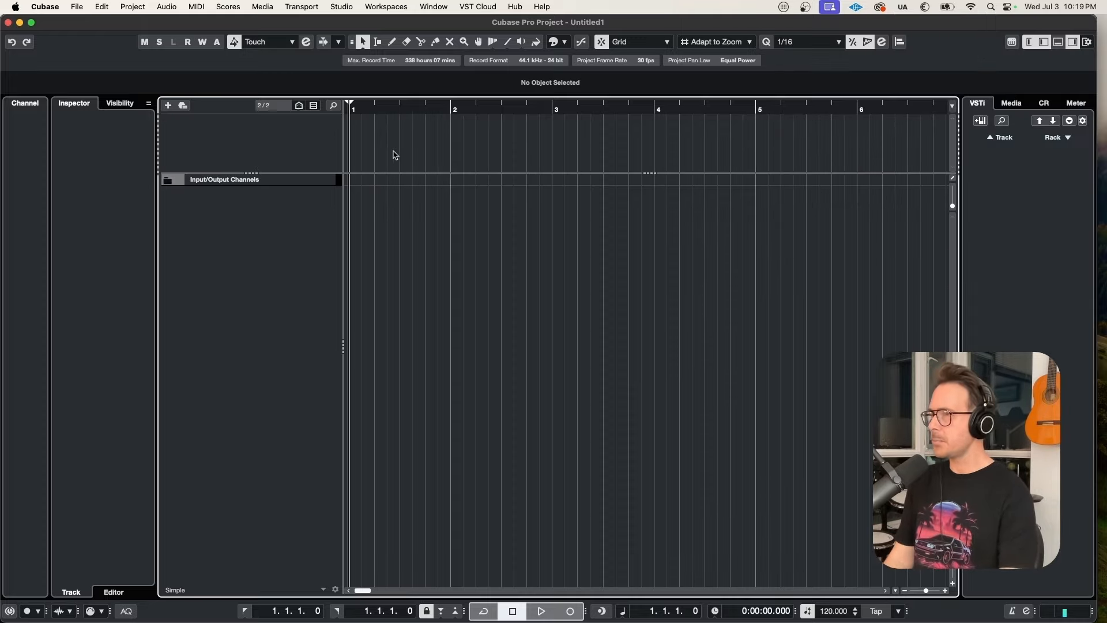
double_click(478, 243)
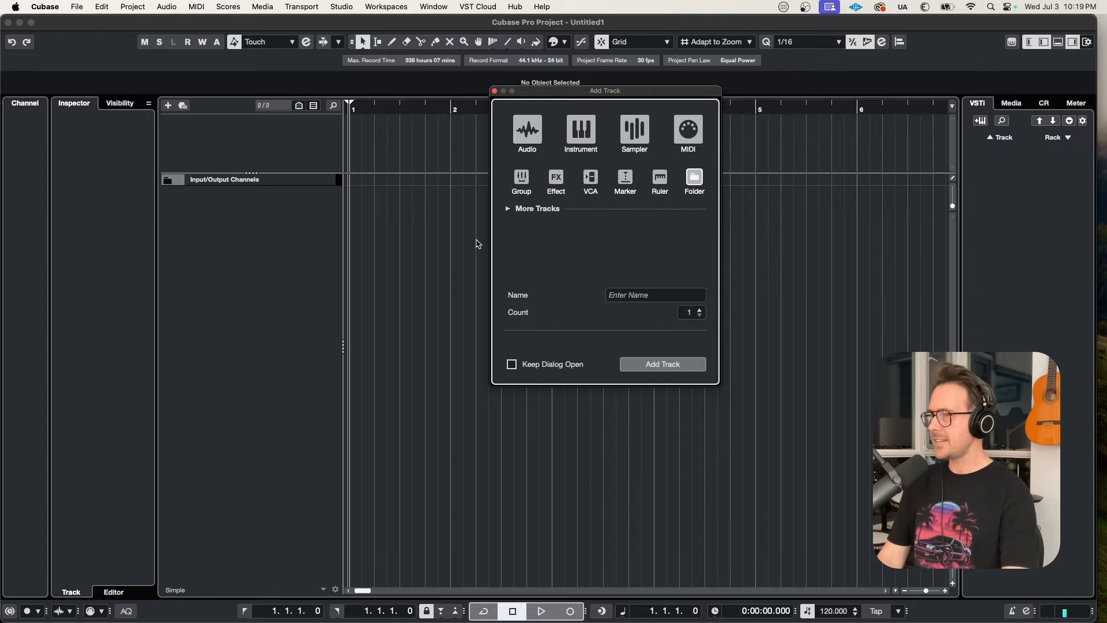
left_click(660, 183)
left_click(644, 364)
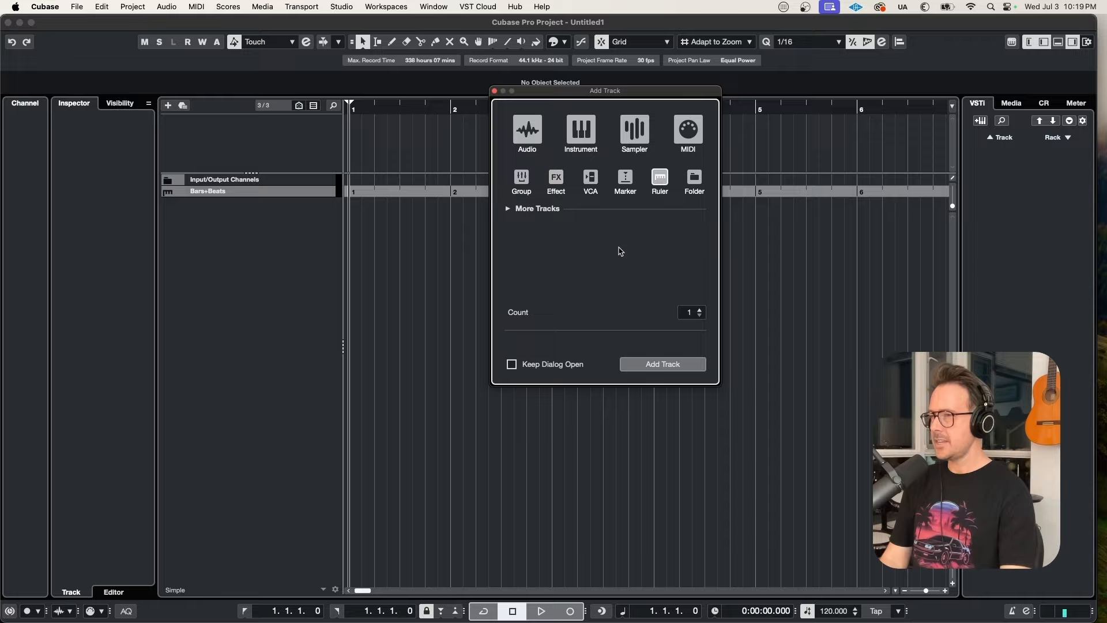
Step: Add a marker track named Arrangement
left_click(624, 185)
left_click(643, 295)
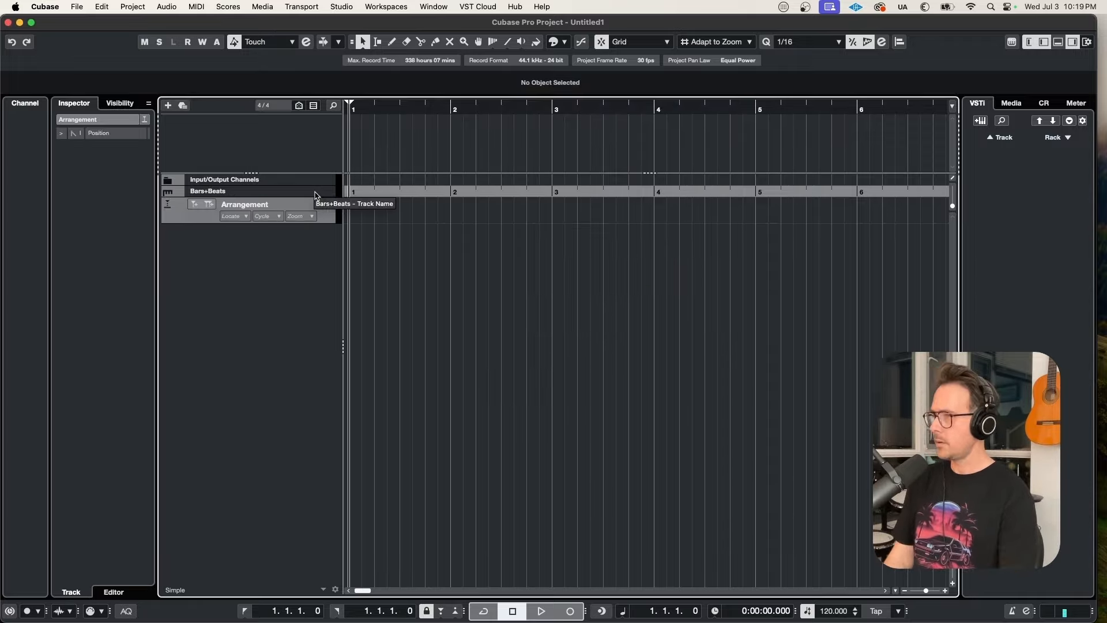
Step: Move the ruler and Arrangement tracks into the upper section of the divided track list and set the ruler to Seconds
left_click(315, 191)
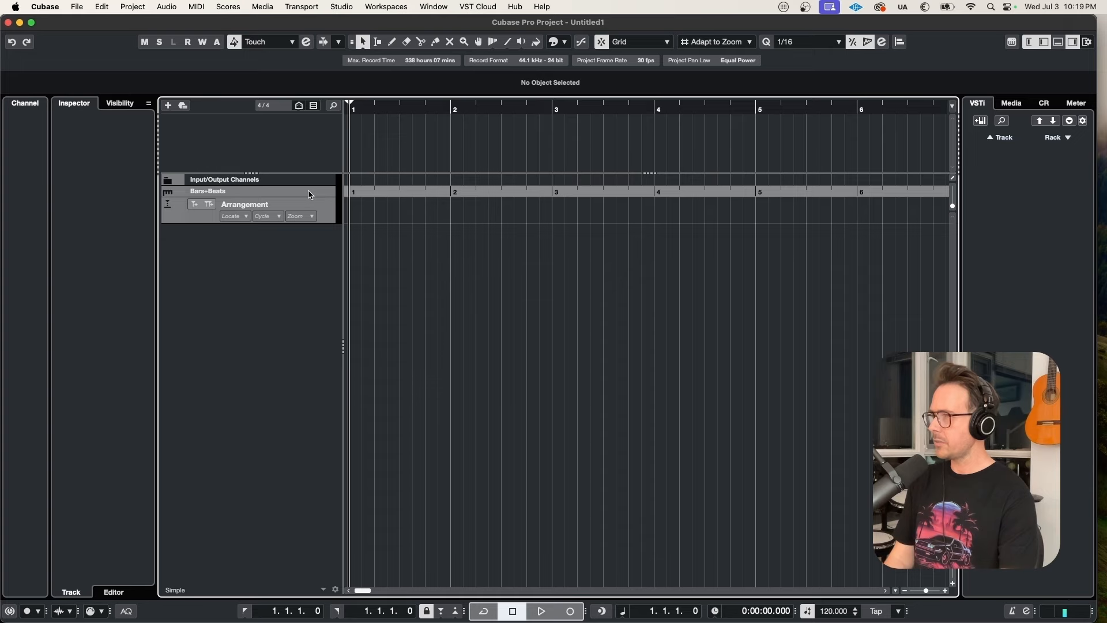
left_click_drag(308, 191, 306, 138)
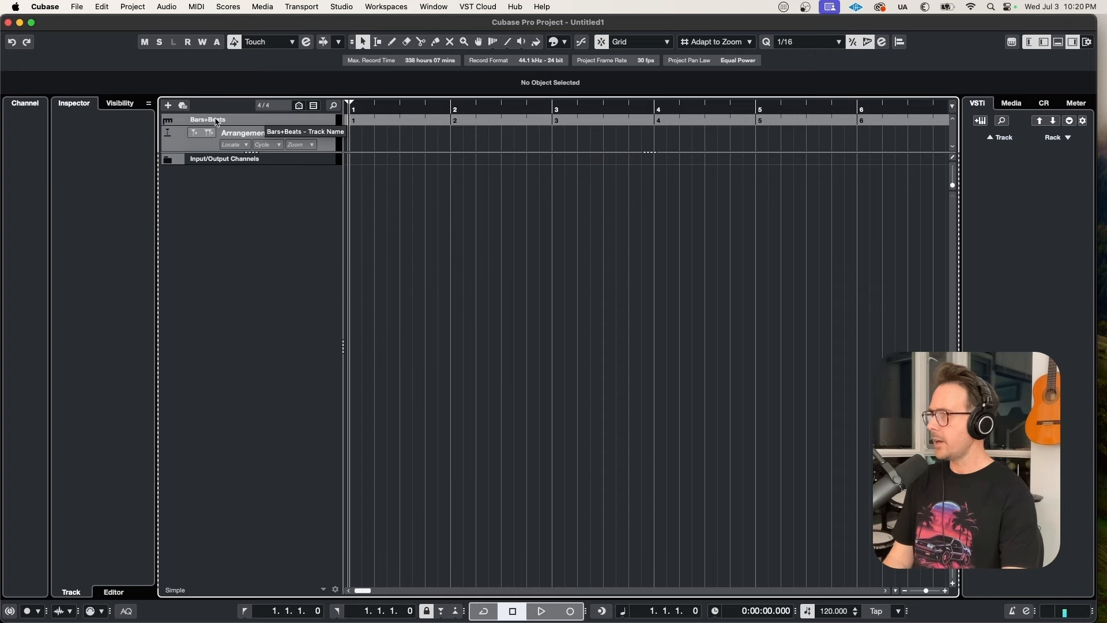
left_click(216, 123)
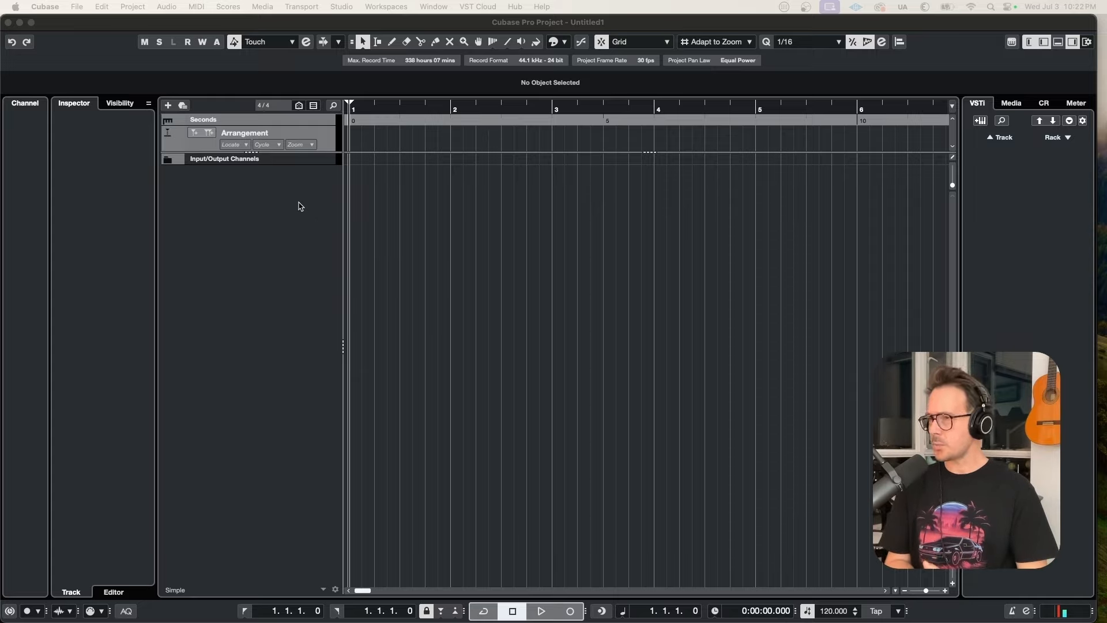
Step: Add a folder track named DRUMS
double_click(279, 227)
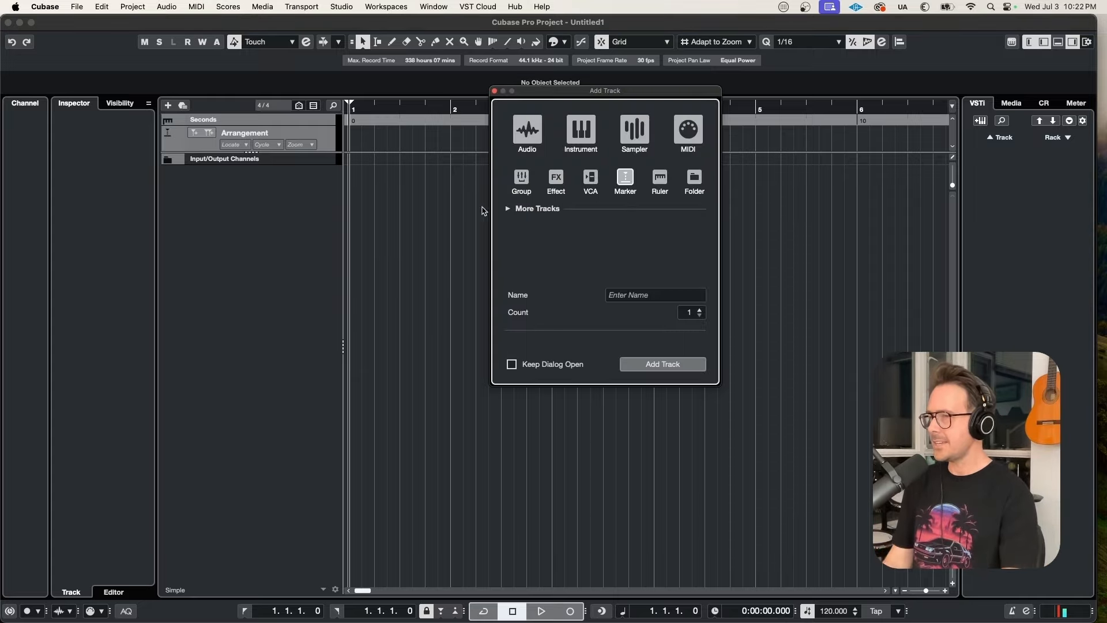
left_click(694, 178)
left_click(658, 294)
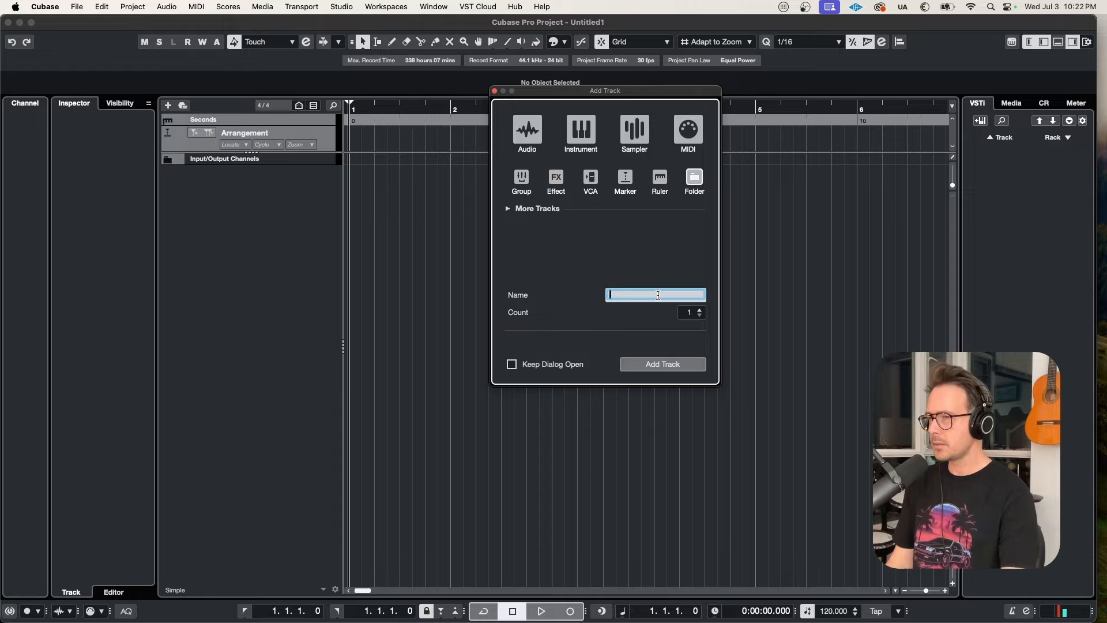
type("D")
type("RUMS")
key("Return")
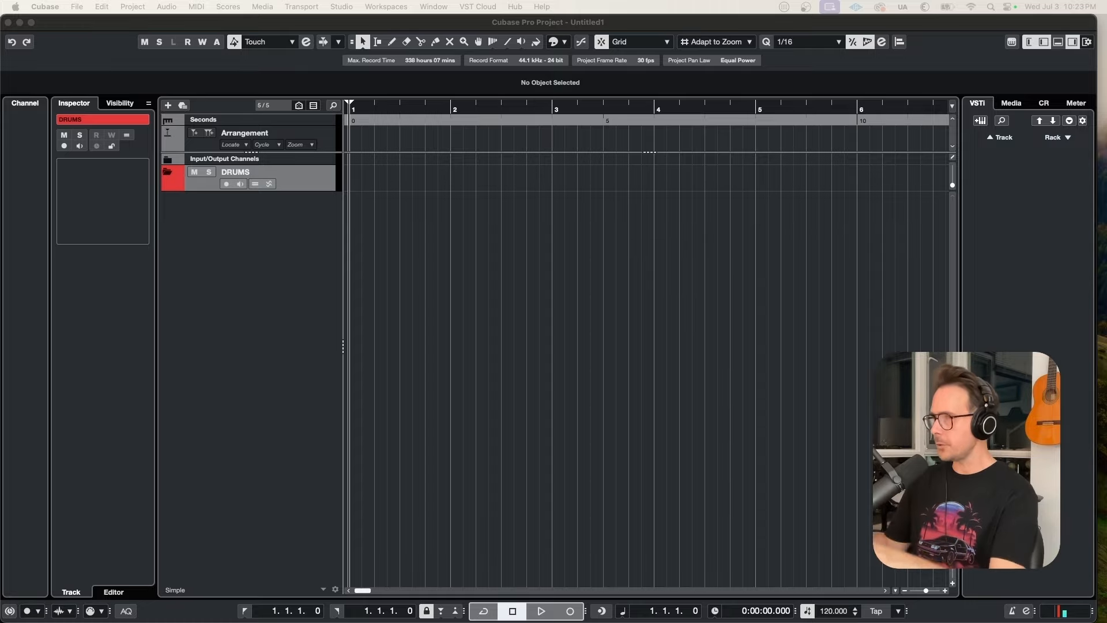
Step: Add one instrument track that uses Groove Agent SE with its audio routed to Stereo Out
double_click(273, 313)
left_click(581, 130)
type("groo")
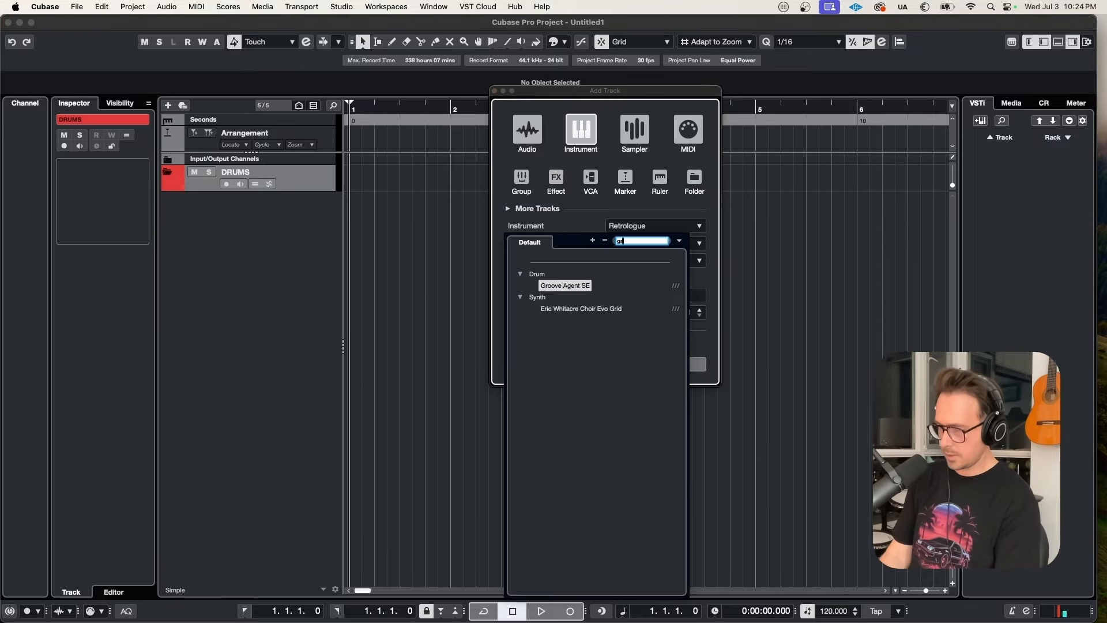
left_click(569, 286)
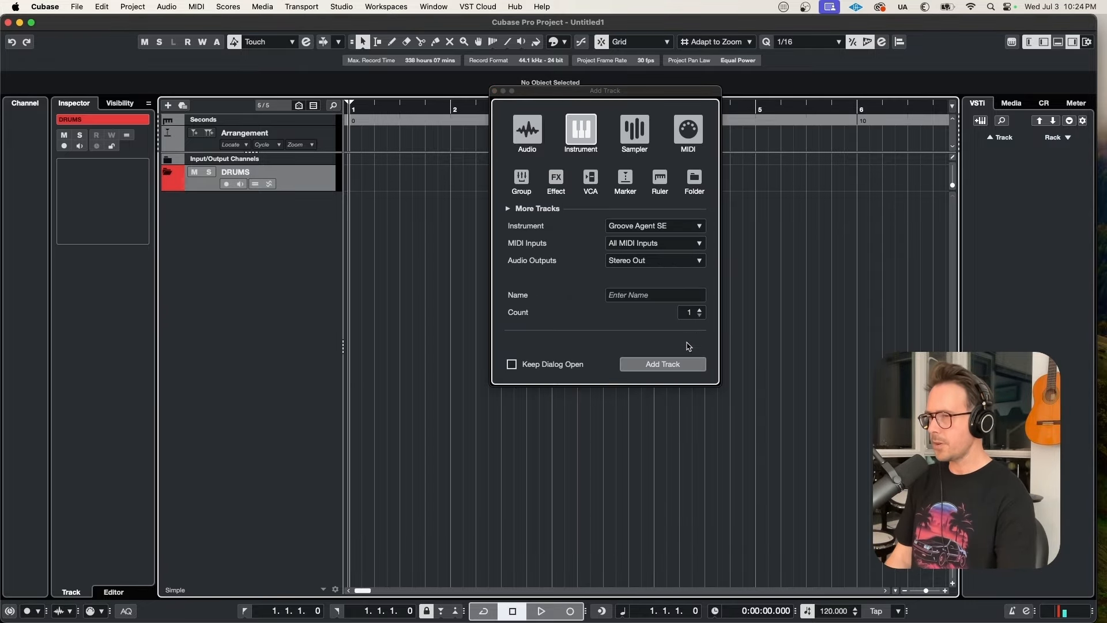
left_click(686, 364)
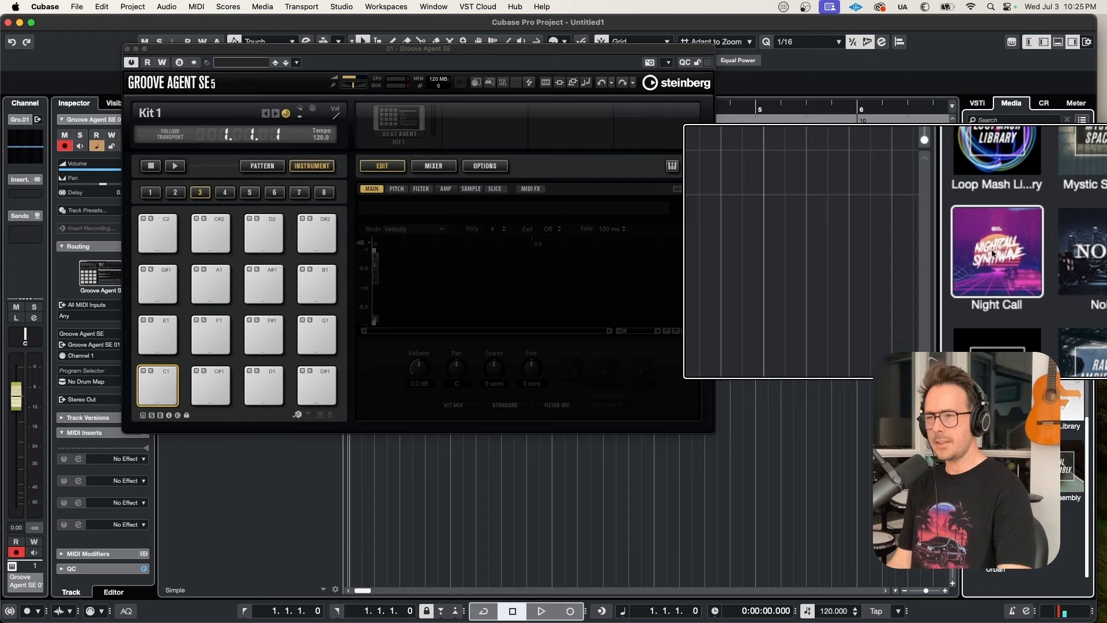
Step: Audition the kick samples in the Night Call Synthwave library and load Synth_Wave_Kick_01_NC onto Groove Agent pad C1
left_click(1001, 259)
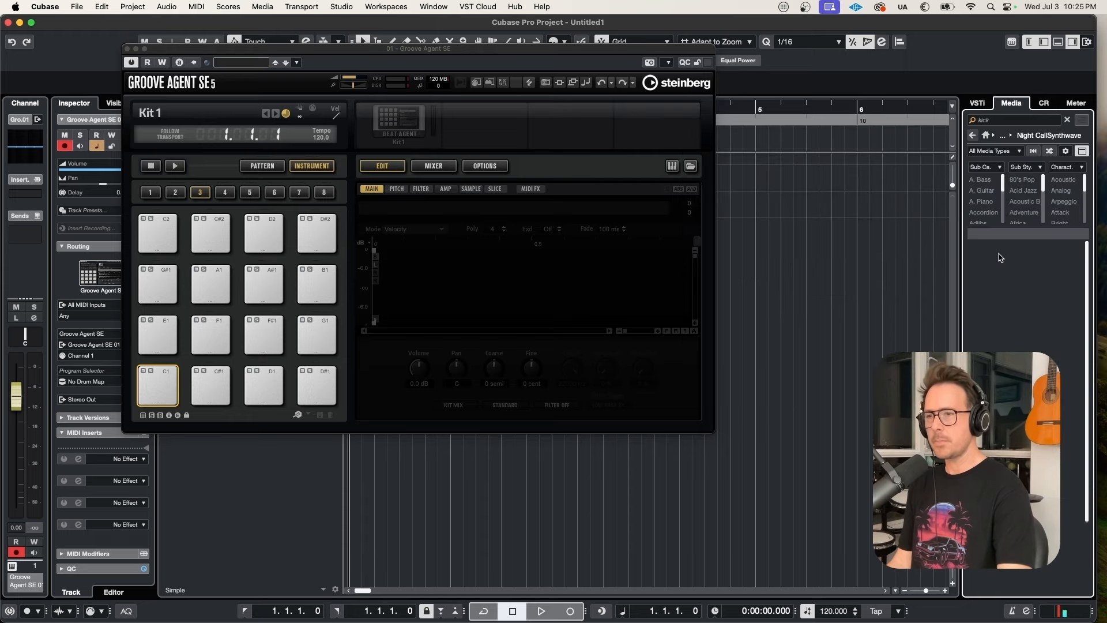
left_click(1005, 258)
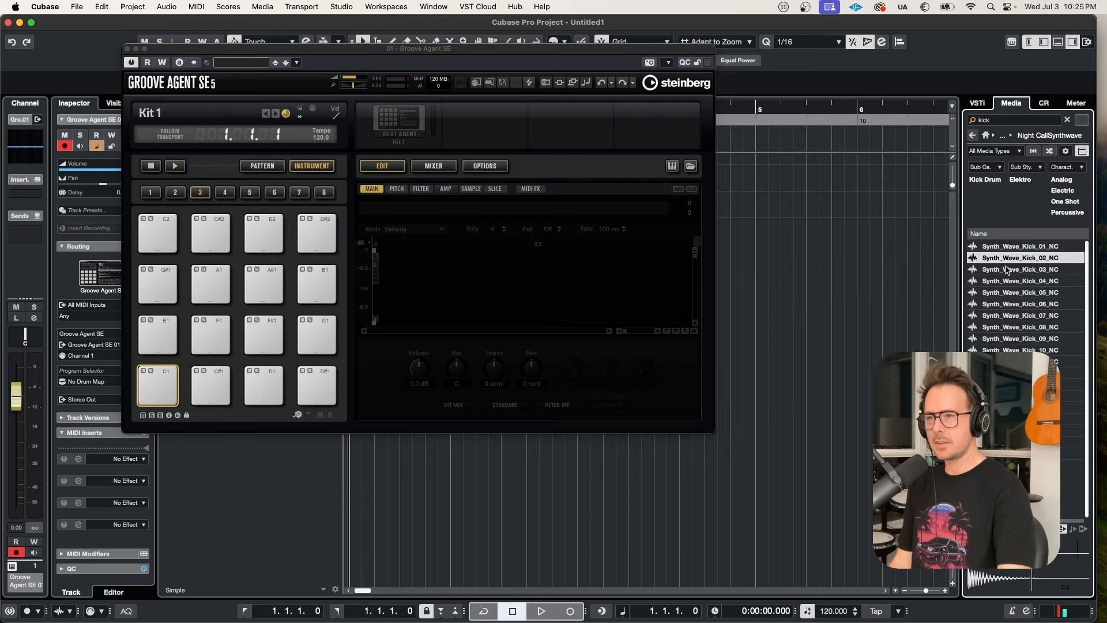
left_click(1007, 270)
left_click(1007, 282)
left_click(1008, 293)
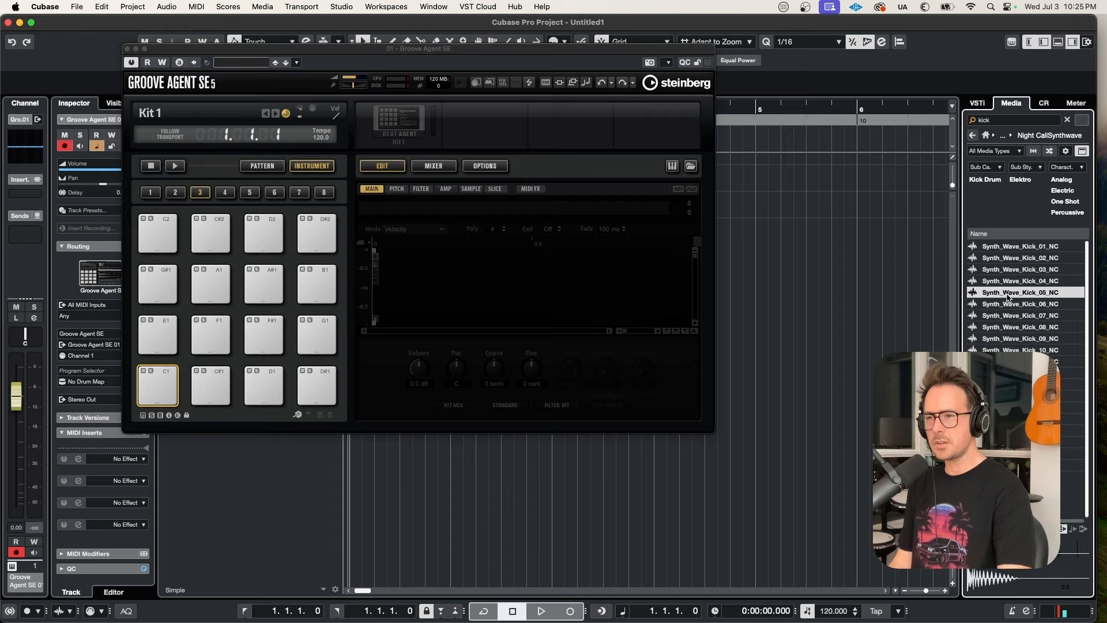
left_click(1007, 247)
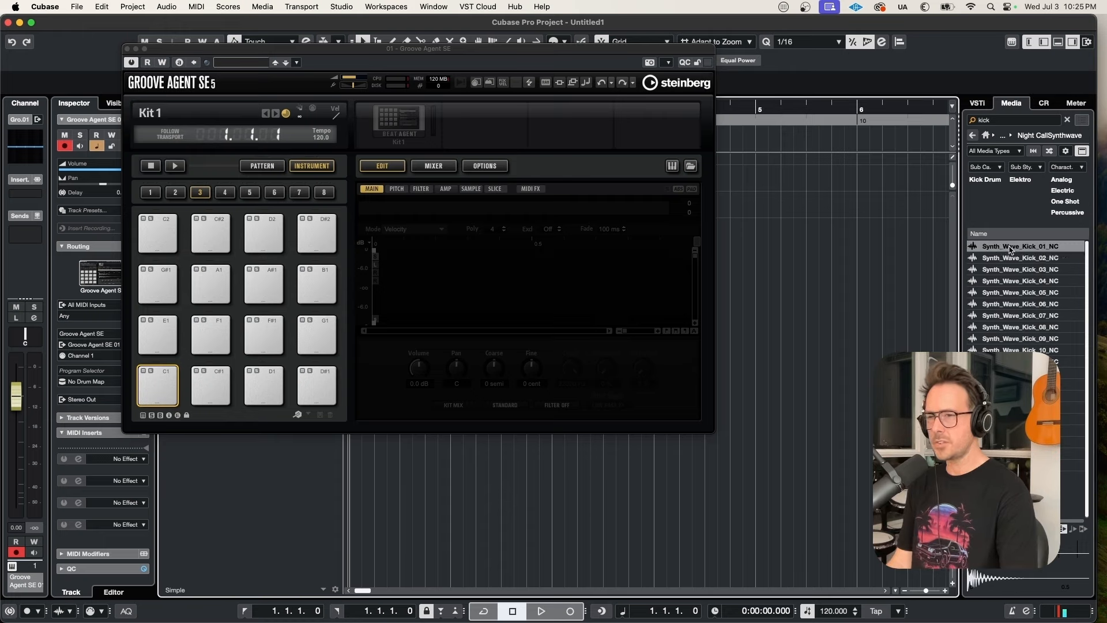
left_click_drag(1010, 249, 160, 385)
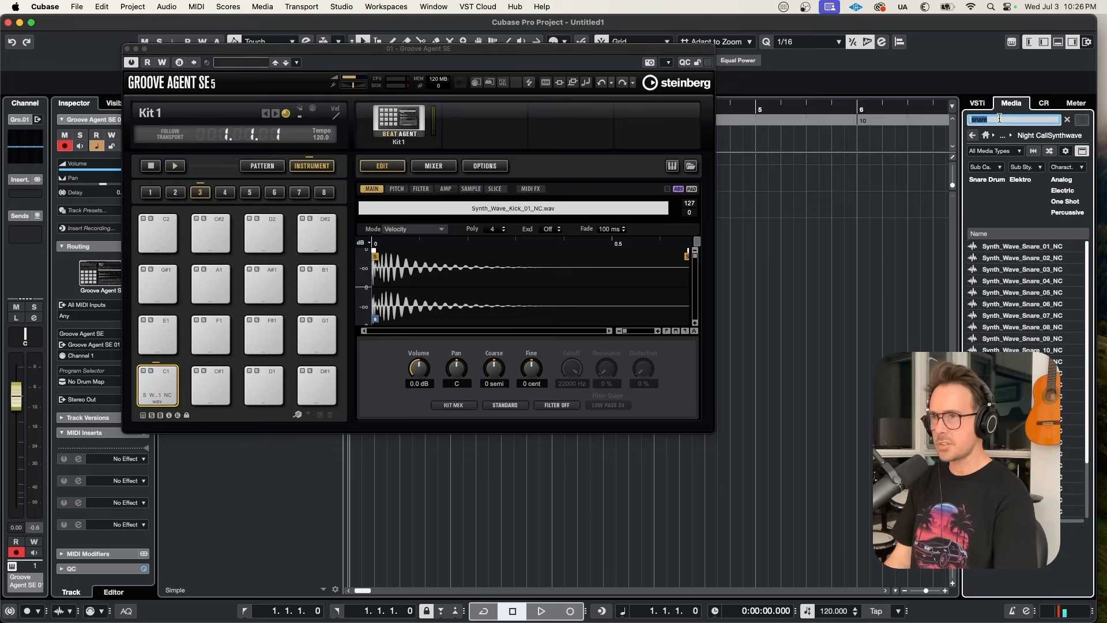
Step: Load Synth_Wave_Snare_02_NC onto pad D1 and Synth_Wave_HiHat_02_NC onto pad E1
left_click(1033, 259)
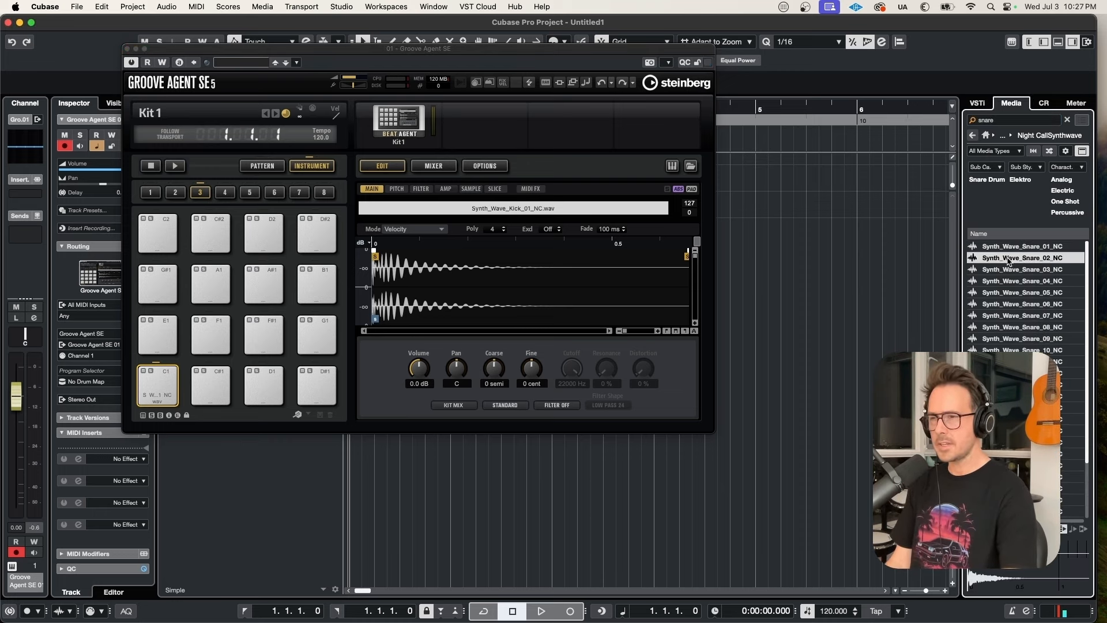
left_click_drag(1008, 261, 286, 404)
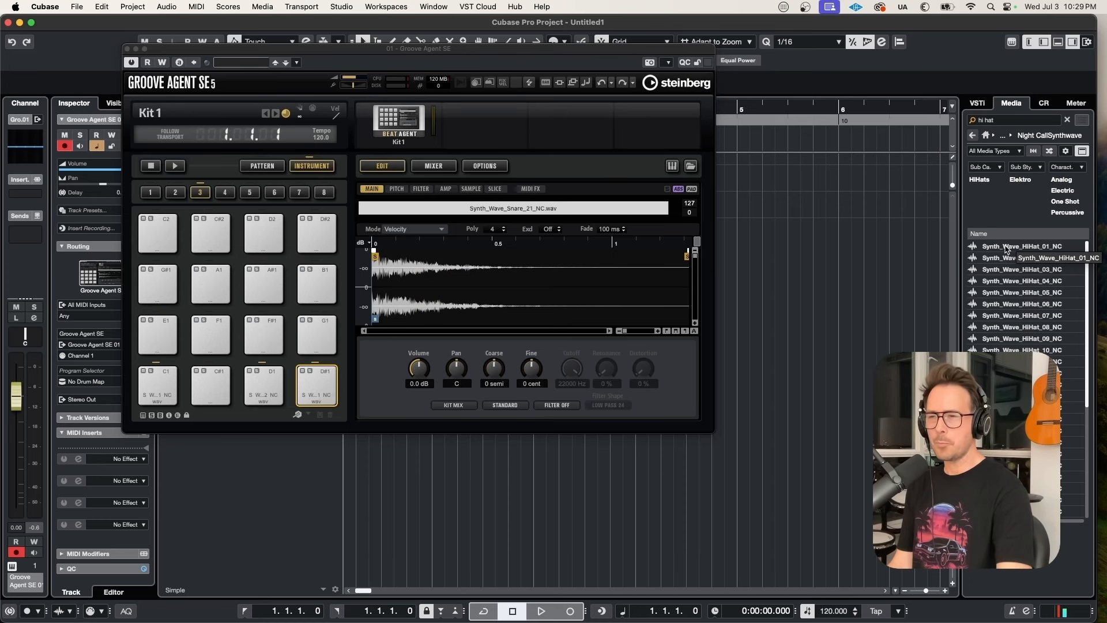
left_click(1007, 248)
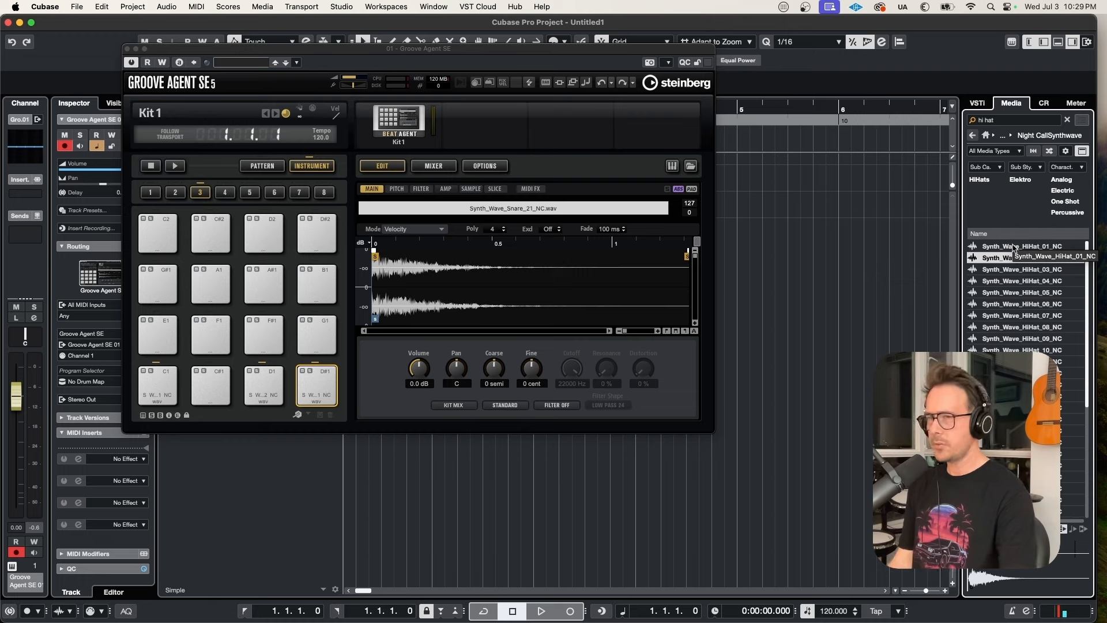
left_click_drag(1007, 258, 162, 330)
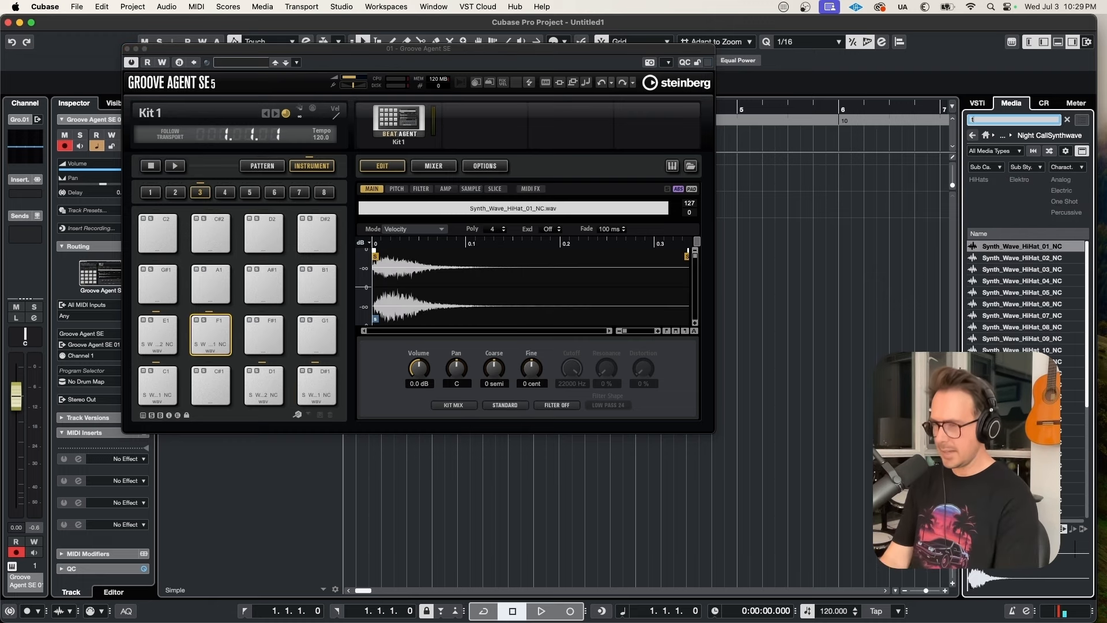
Step: Search the Night Call Synthwave library for "tom" and load Synth_Wave_Tom_19_NC onto pad F#1
type("tom")
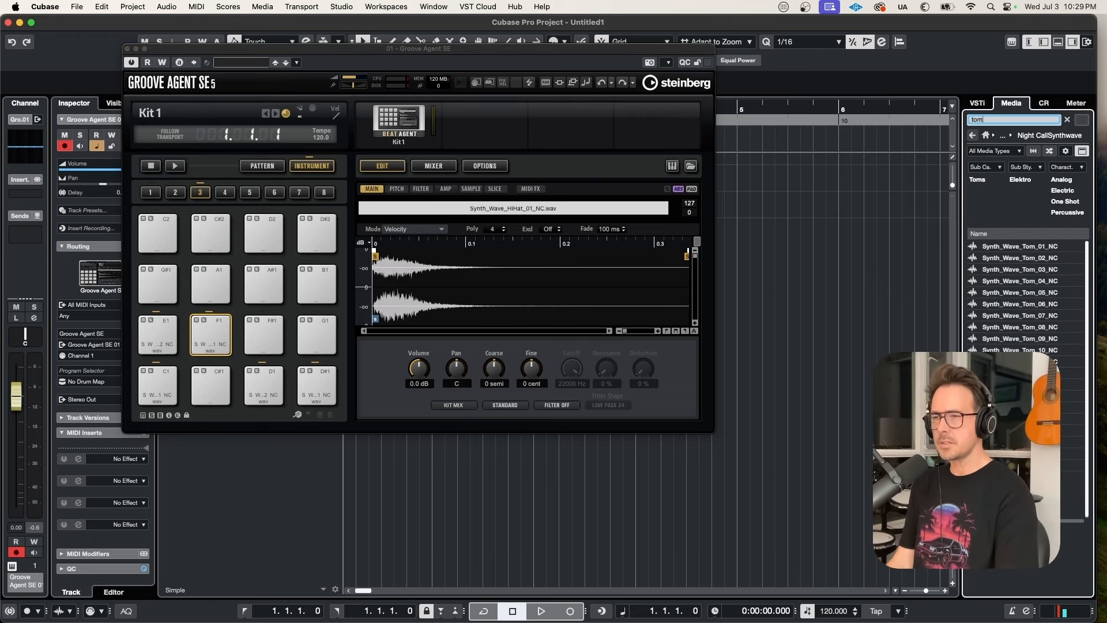
left_click(1019, 454)
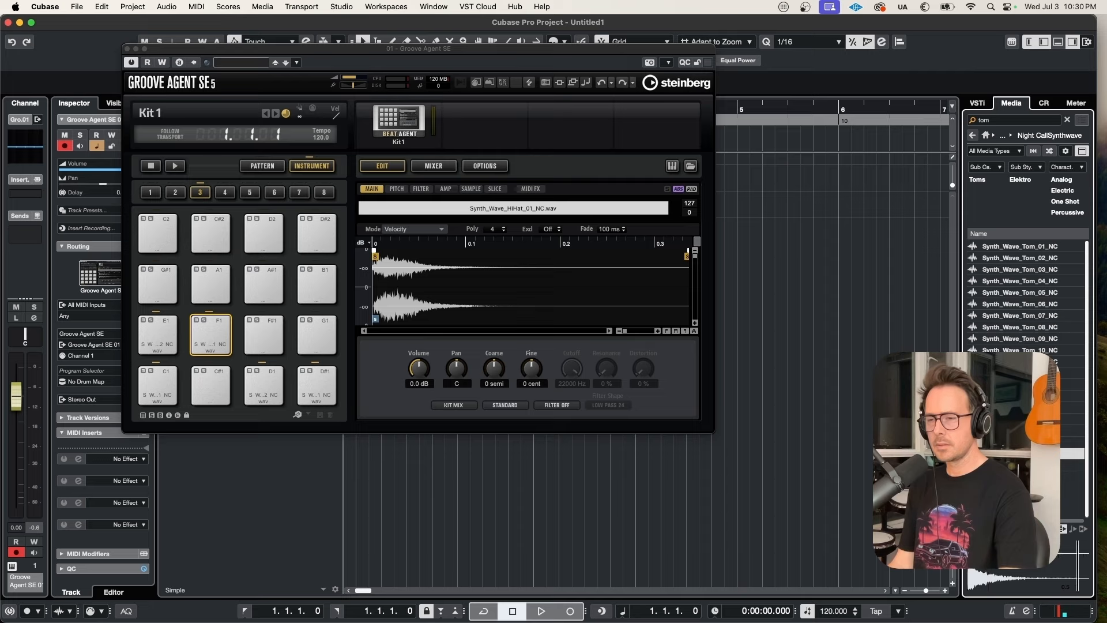
left_click_drag(1020, 454, 259, 333)
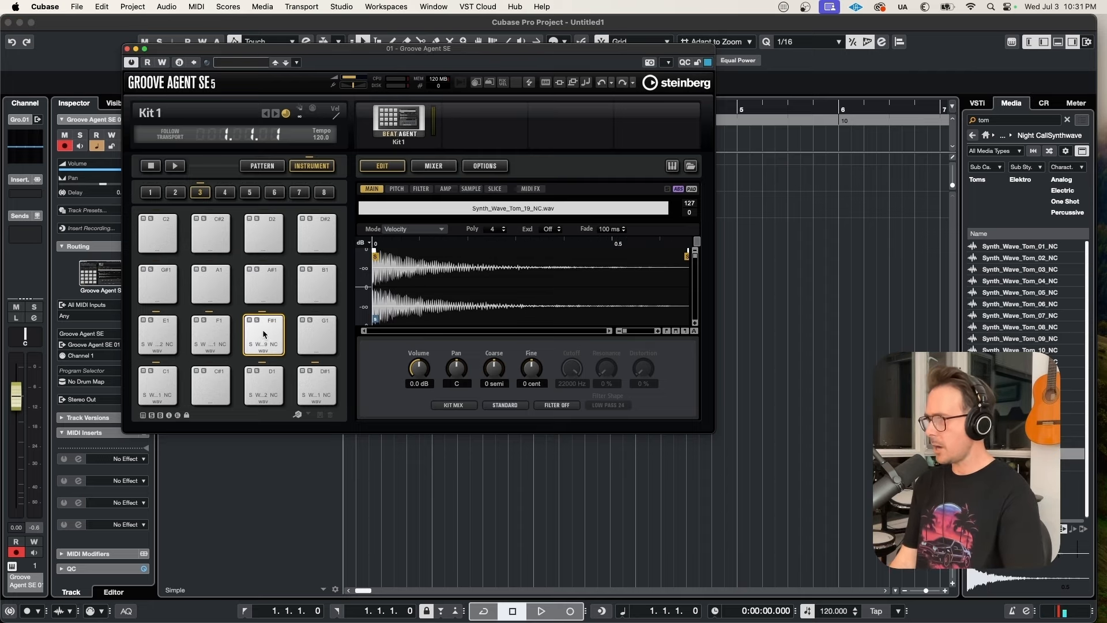
Step: Copy the tom sample from pad F#1 to pad B1 and lower the copy's Coarse tuning to about -8 semitones
left_click_drag(261, 330, 317, 283)
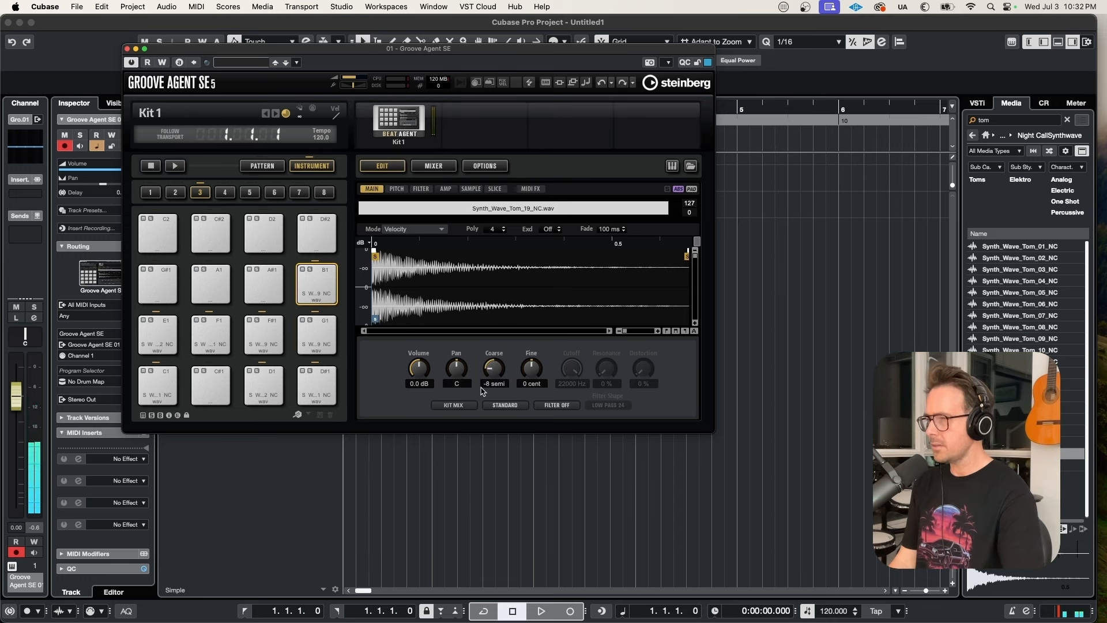
left_click_drag(481, 392, 479, 397)
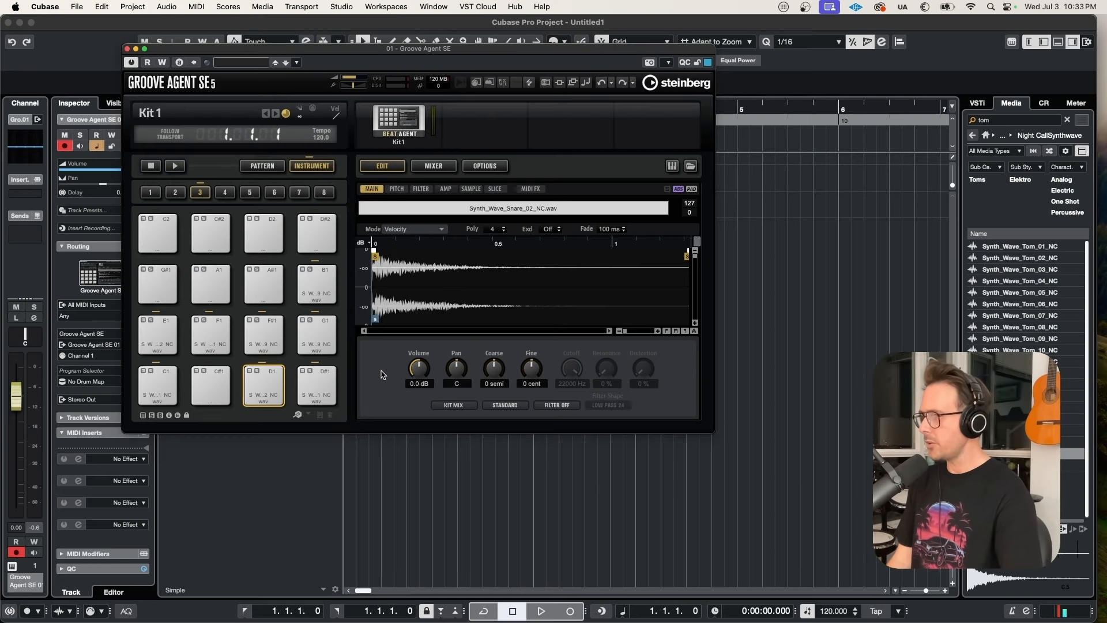
Step: Pull the end marker of the snare sample on pad D1 in to about 0.25 s and audition the pad
mouse_move(687, 256)
left_mouse_down()
mouse_move(510, 275)
mouse_move(511, 250)
mouse_move(436, 250)
left_mouse_up()
left_click(265, 386)
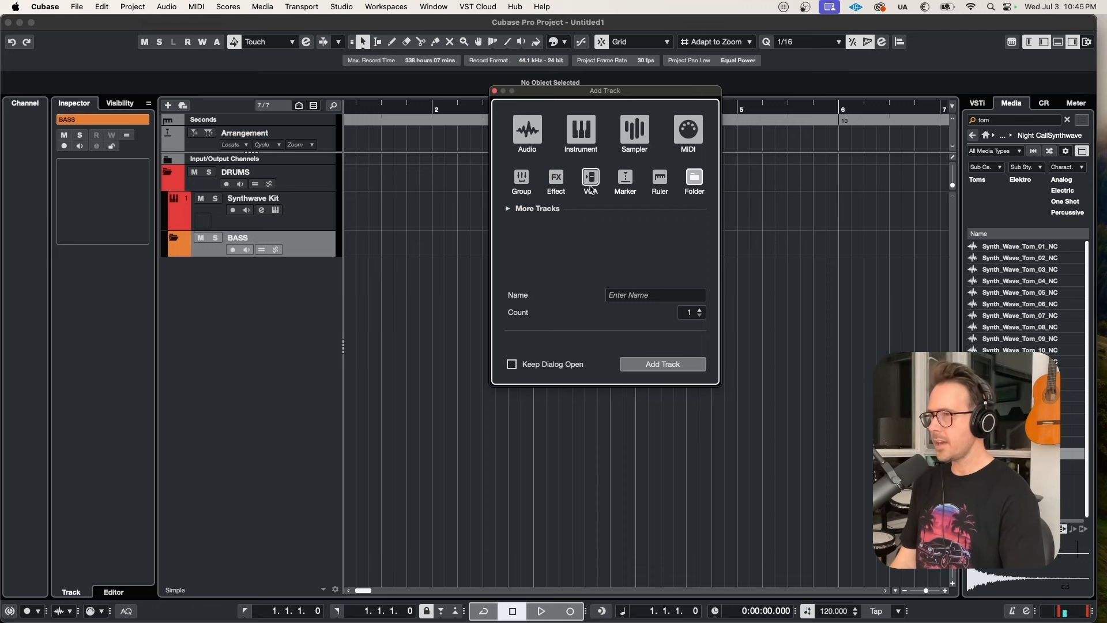
Step: Add two instrument tracks that use Retrologue in the BASS folder
left_click(581, 130)
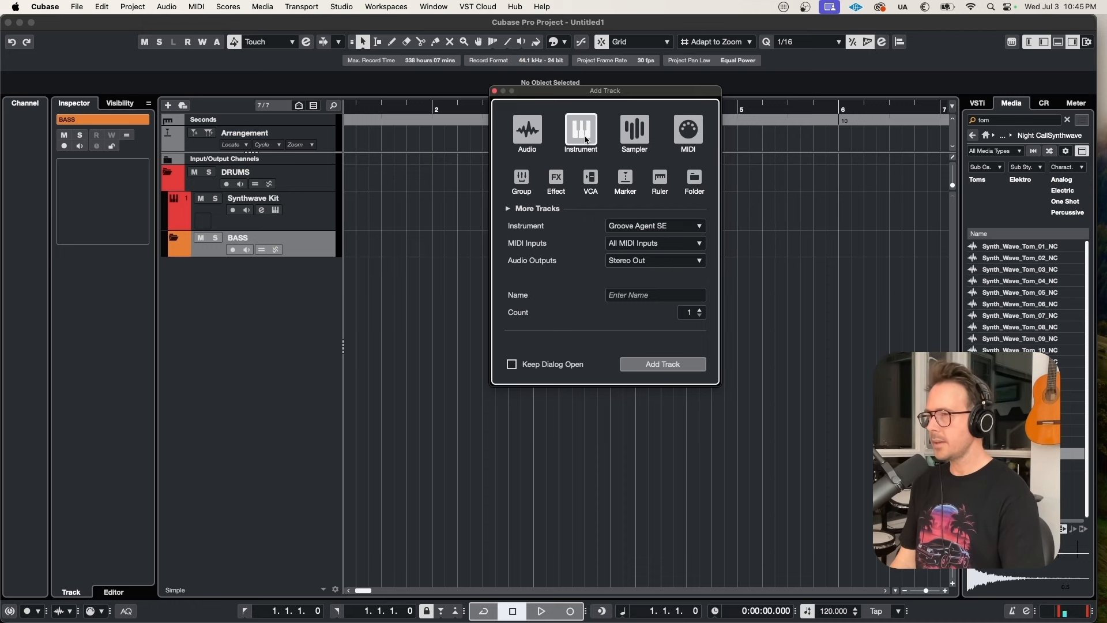
left_click(700, 227)
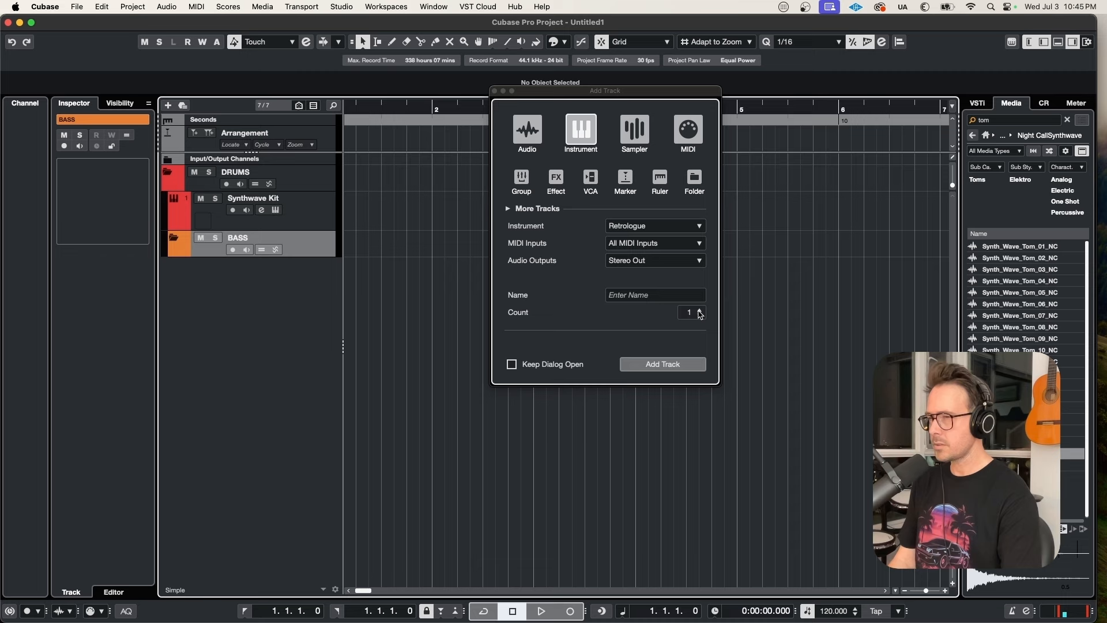
left_click(699, 310)
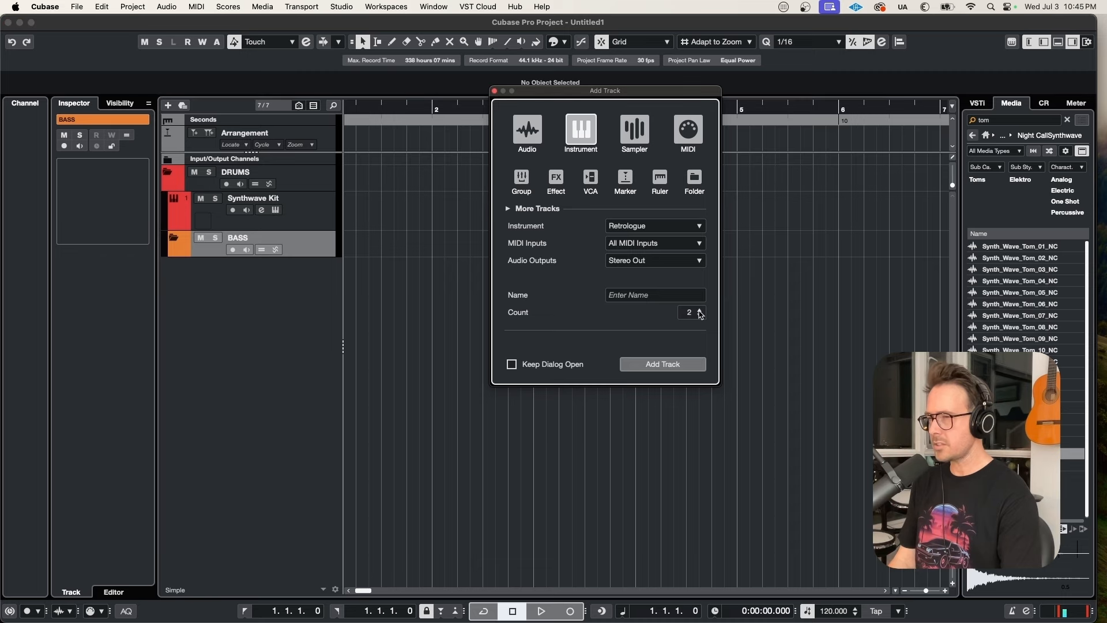
left_click(679, 358)
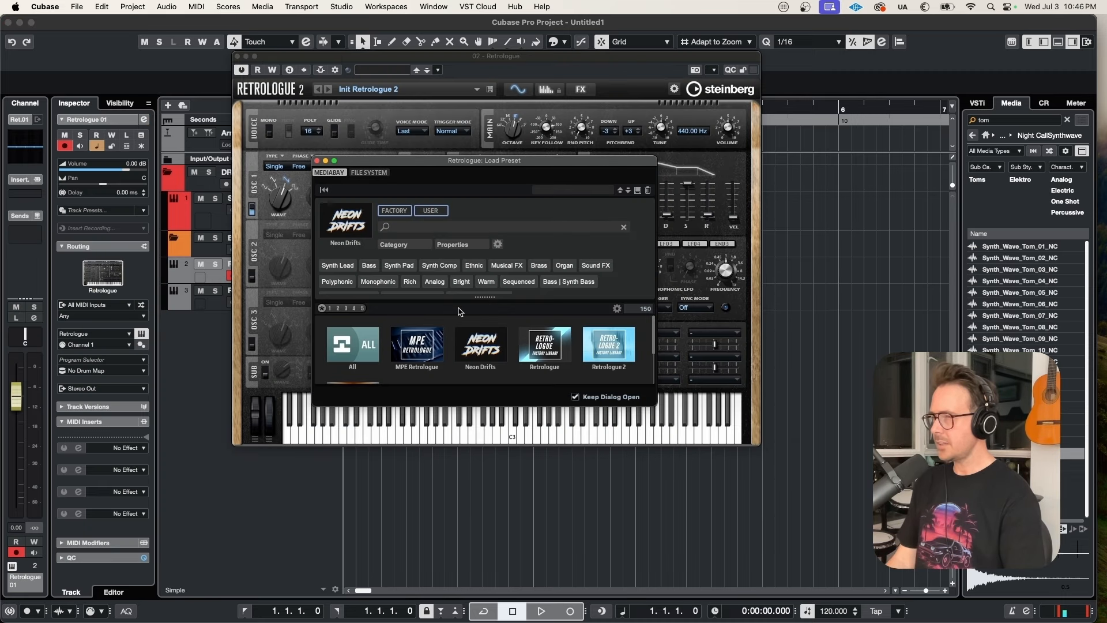
Step: Load the Visceral preset from the Neon Drifts library into the first Retrologue
left_click(482, 345)
scroll(438, 352, "down", 20)
left_click(358, 358)
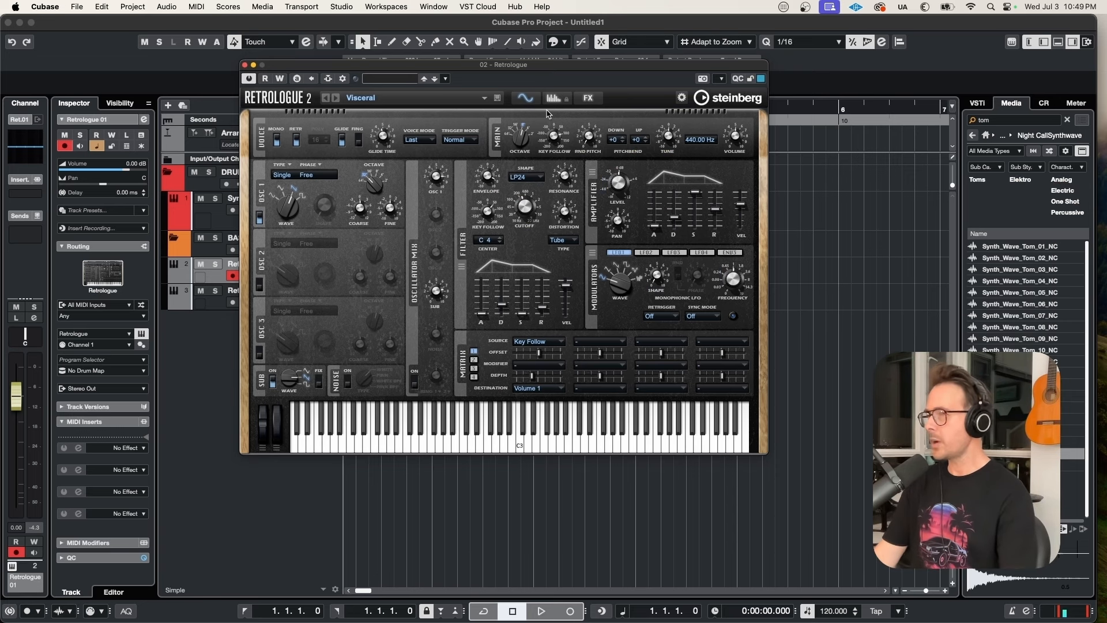
Step: Set the Visceral bass arpeggiator's Tempo Scale to 1/8 and shorten its pattern to eight steps
left_click(554, 99)
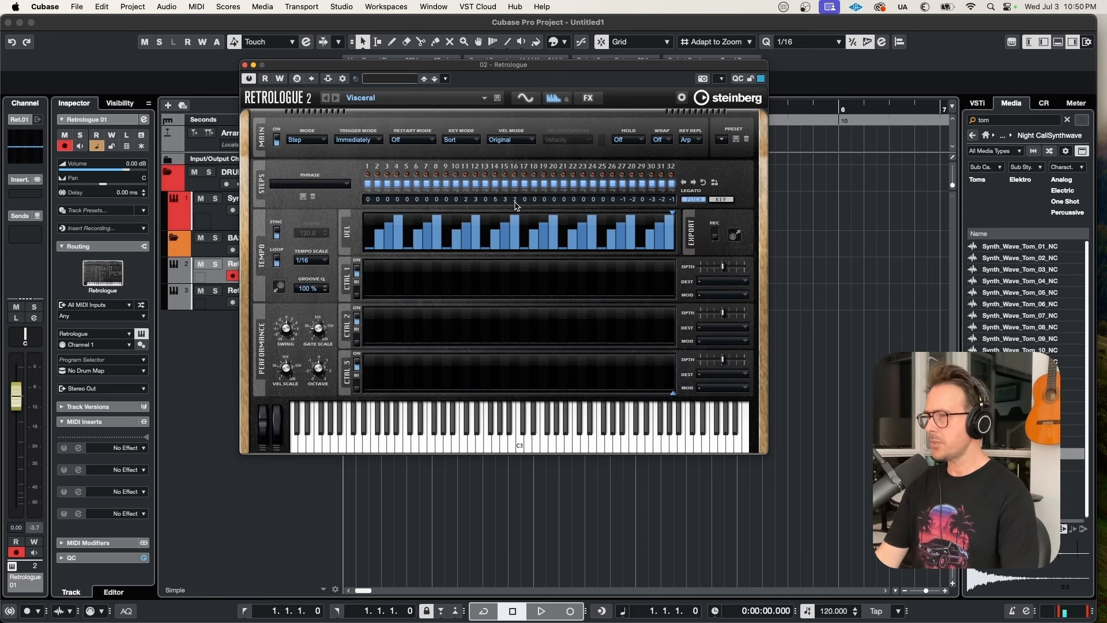
left_click(311, 261)
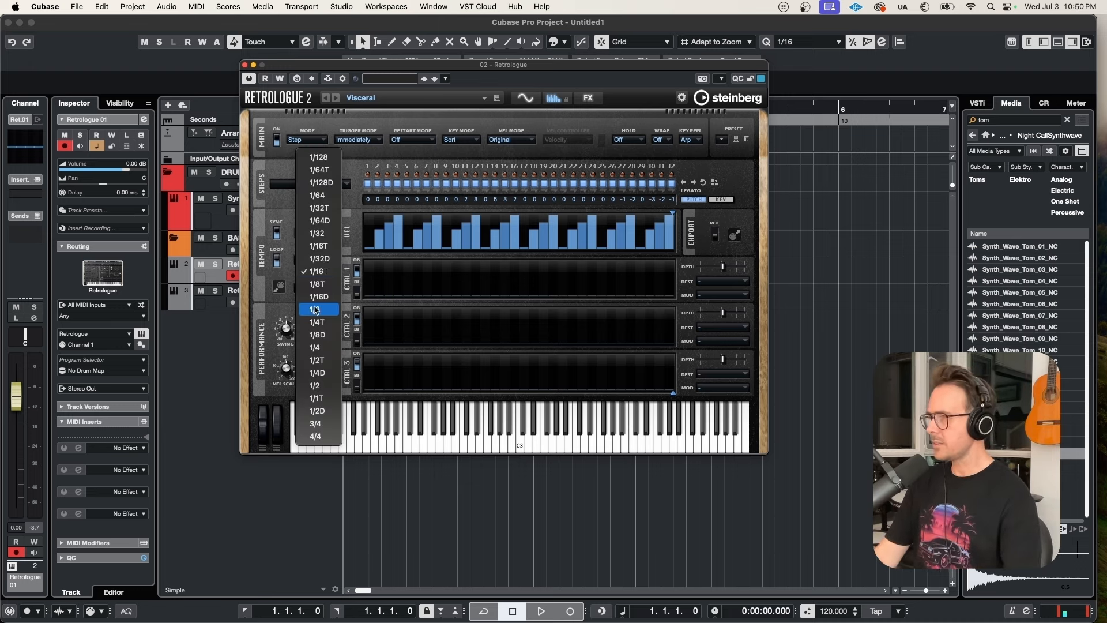
left_click(315, 310)
left_click_drag(672, 215, 442, 224)
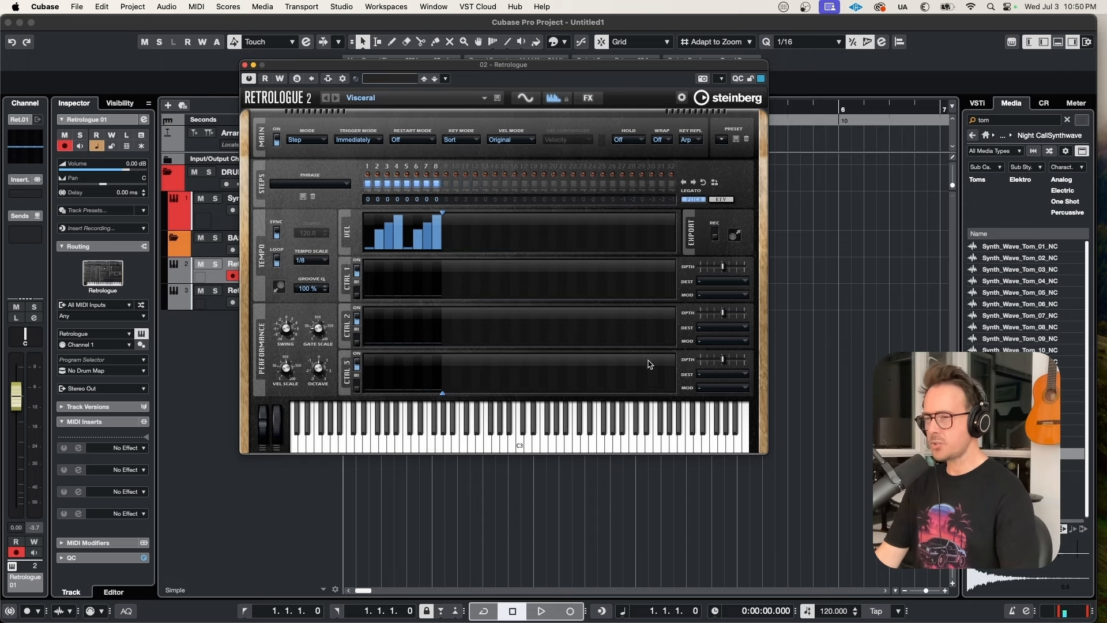
Step: Set the project tempo to 125 BPM
double_click(835, 610)
type("1")
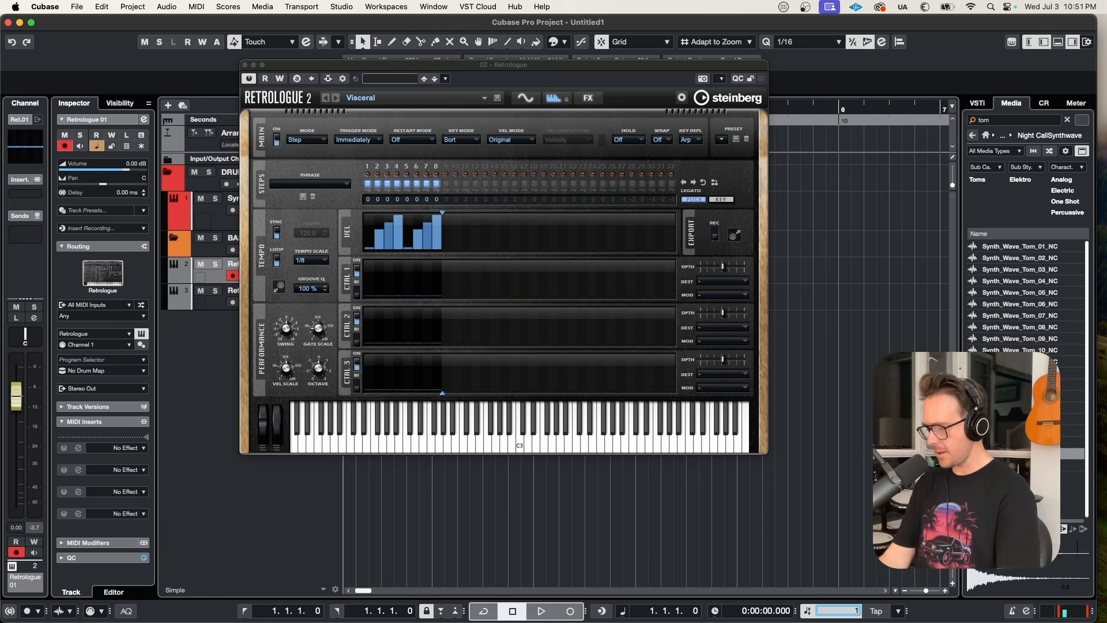
type("25")
key("Return")
Step: Redraw the arpeggiator's velocity bars as two rising ramps over the eight steps, with step 8 at about 125
left_click(388, 229)
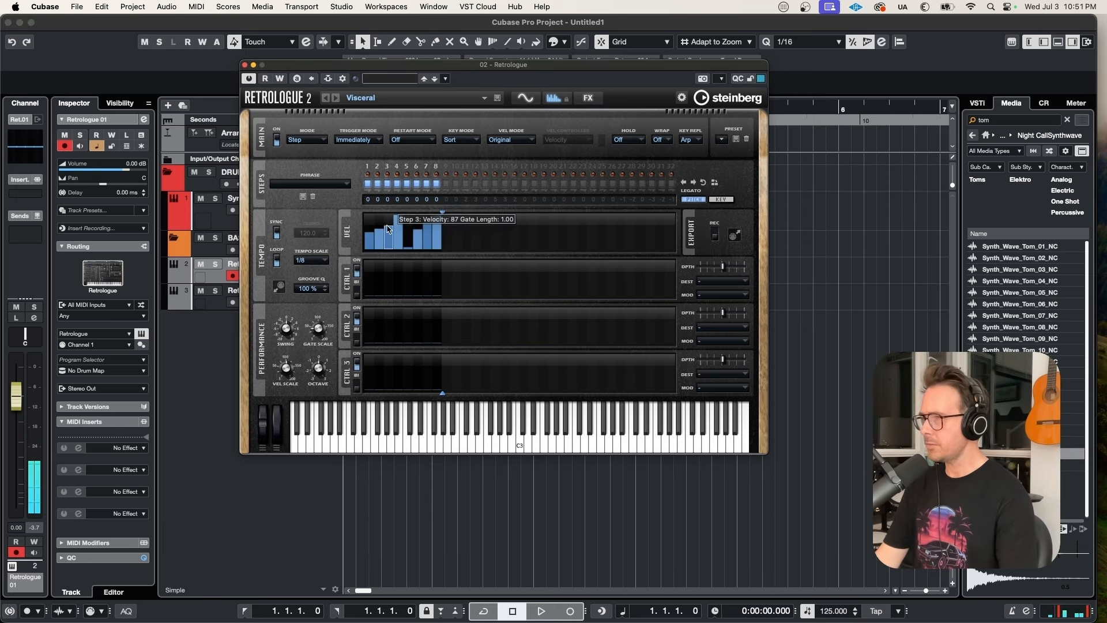
left_click_drag(388, 229, 444, 219)
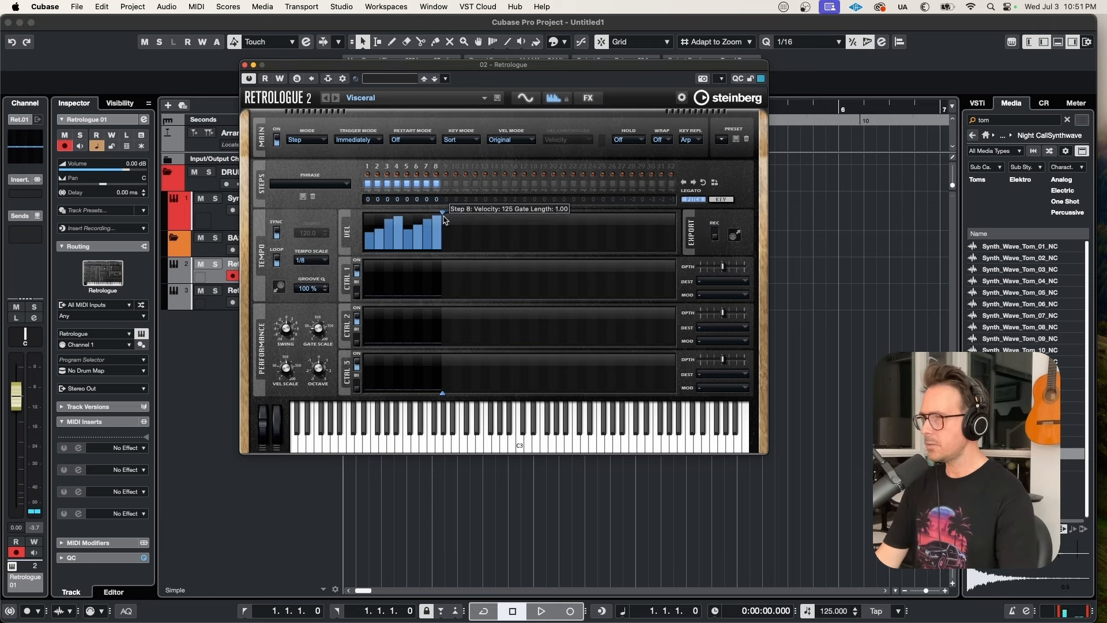
Step: Set the Visceral patch's filter Envelope amount to about 54% and fine-tune its filter Cutoff
left_click(525, 101)
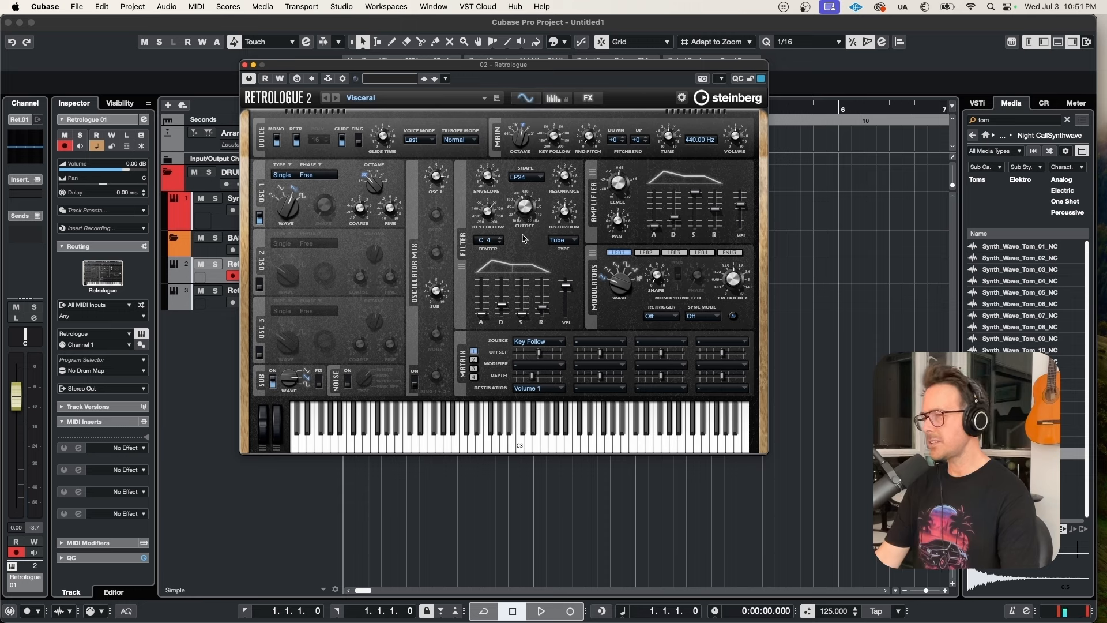
left_click_drag(487, 177, 487, 175)
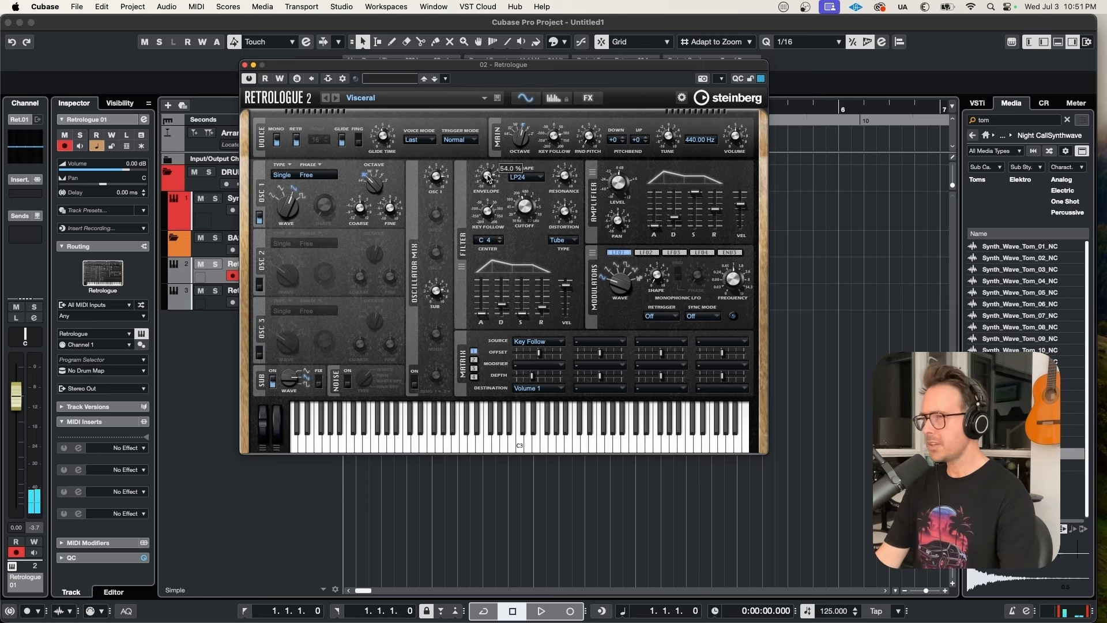
mouse_move(565, 215)
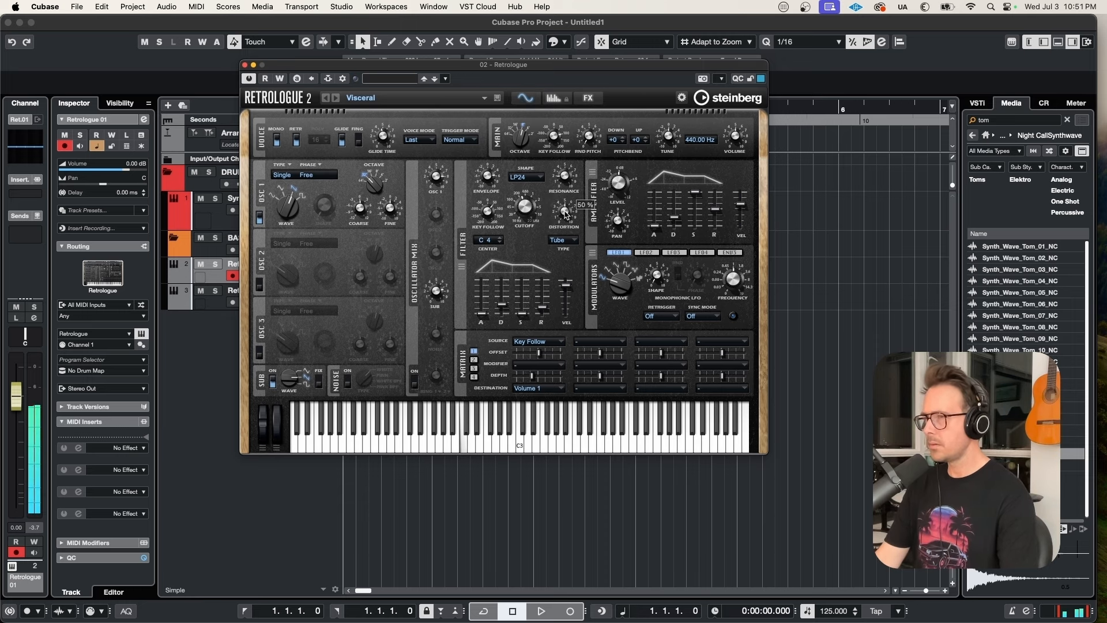
left_click_drag(528, 208, 529, 209)
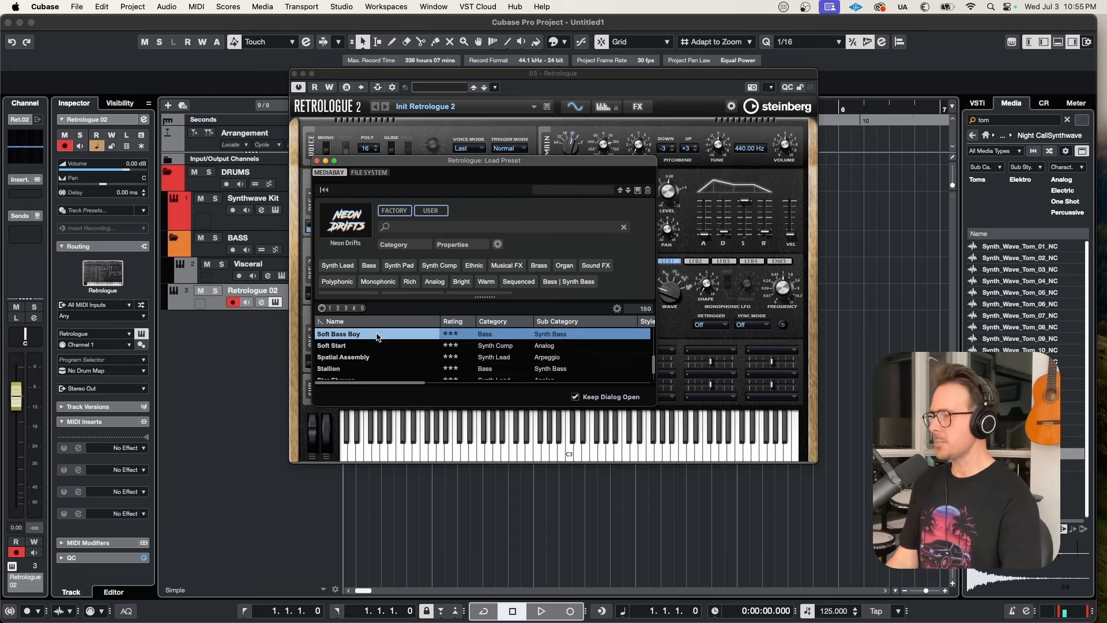
Step: Load the Soft Bass Boy preset into the second Retrologue and set its filter envelope attack to about 1061 ms
double_click(386, 335)
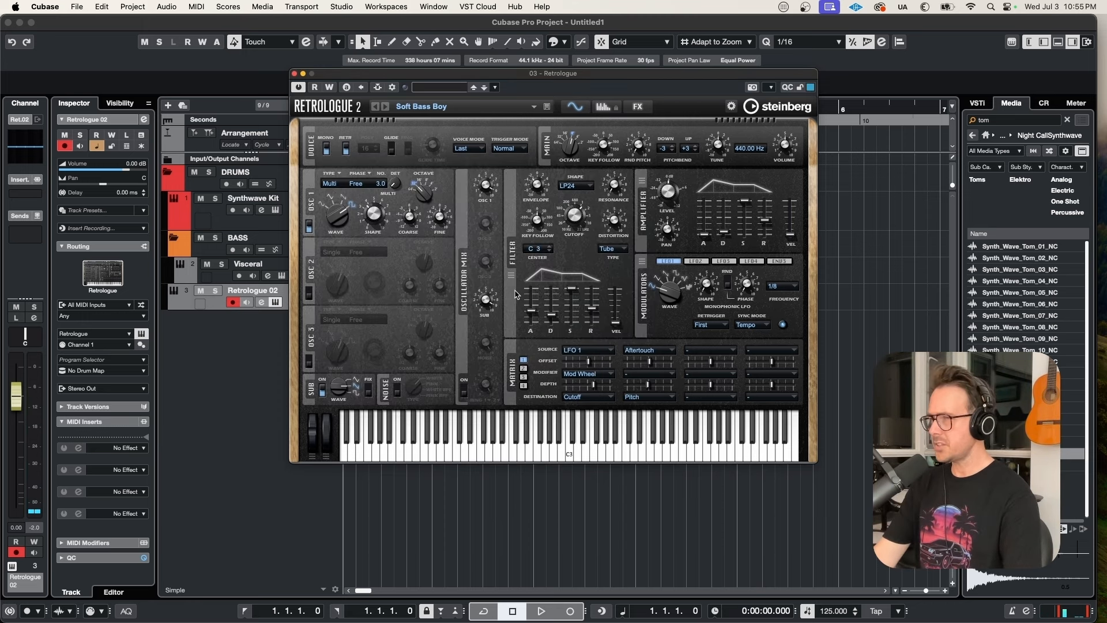
left_click_drag(532, 311, 535, 305)
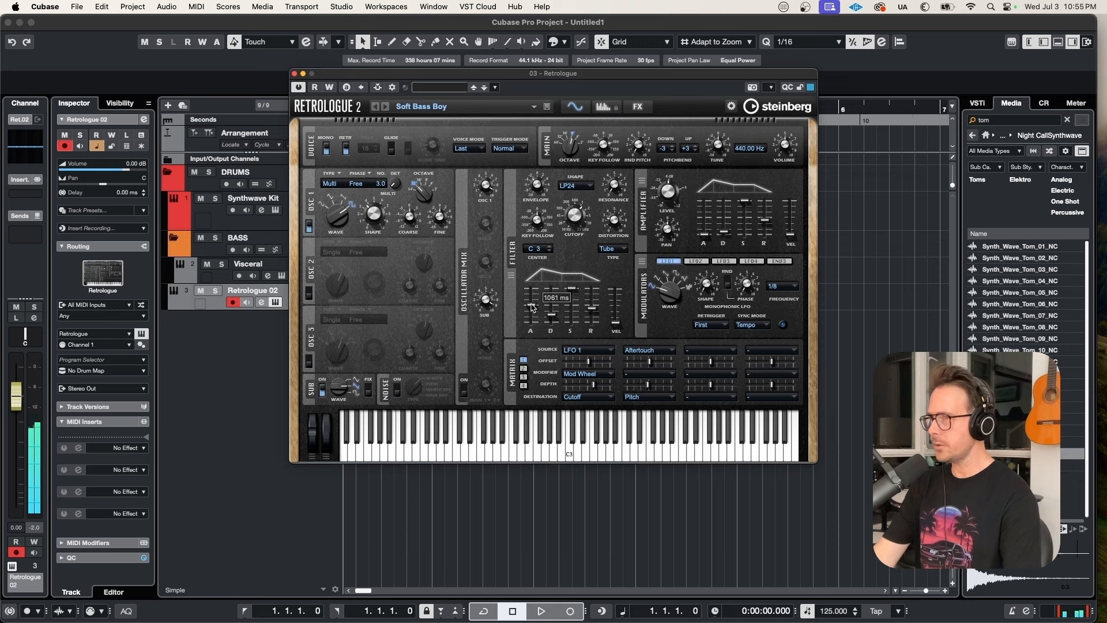
mouse_move(579, 218)
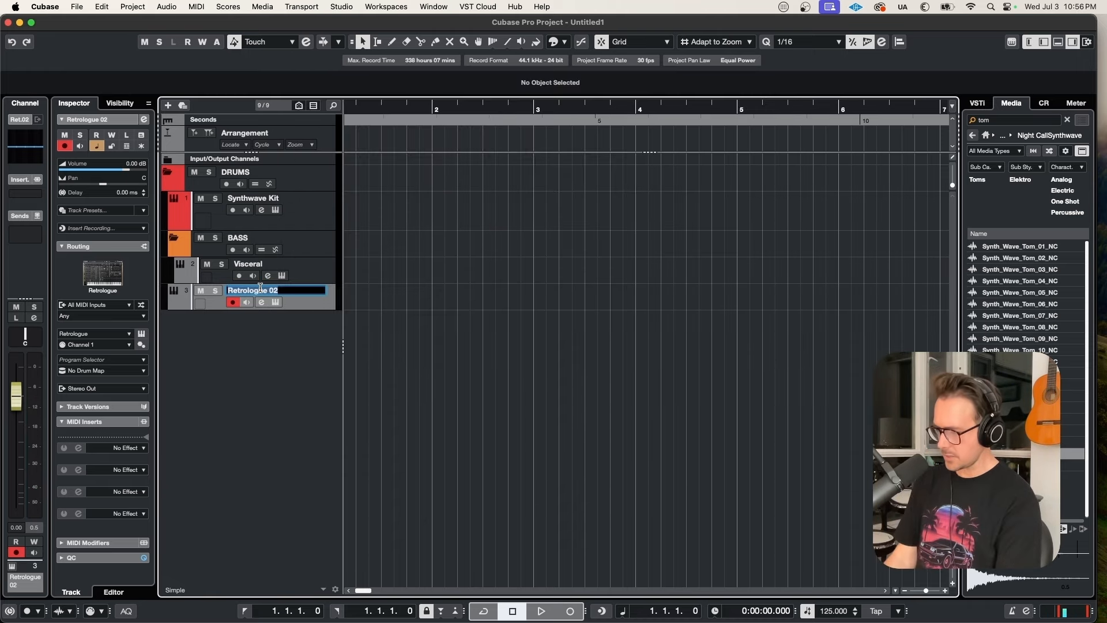
Step: Add two instrument tracks that use Retrologue in the ARPS folder
key("t")
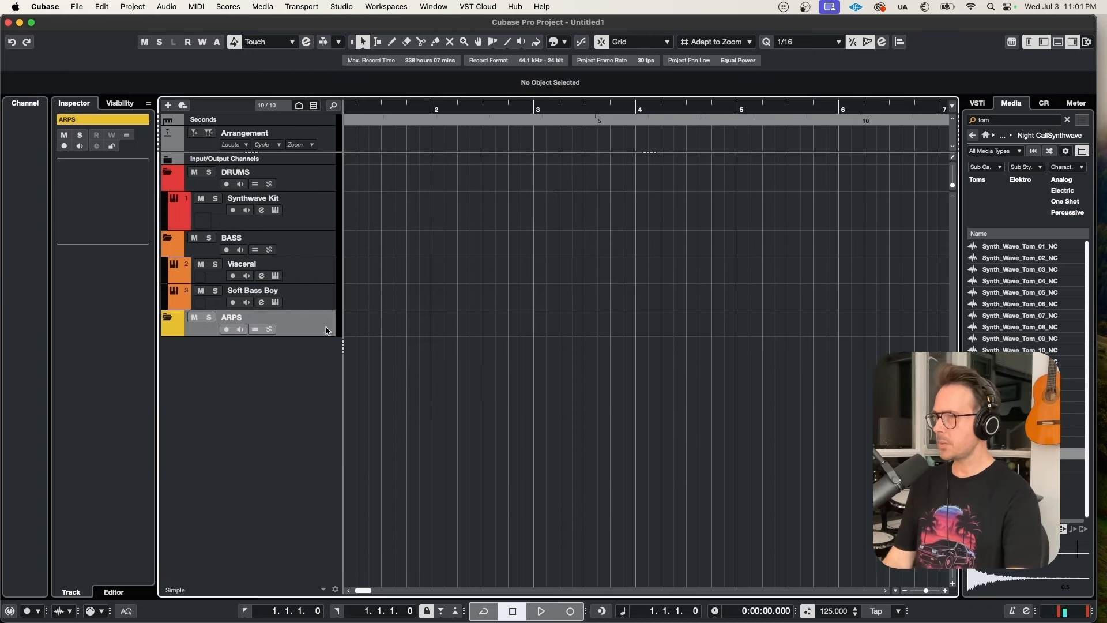
key("t")
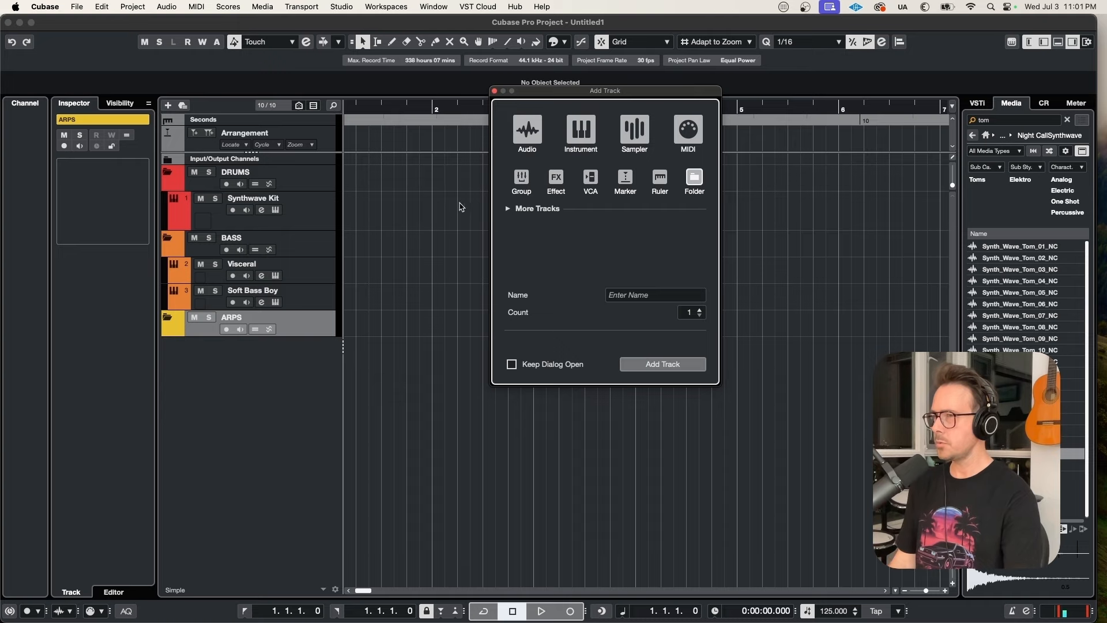
left_click(582, 136)
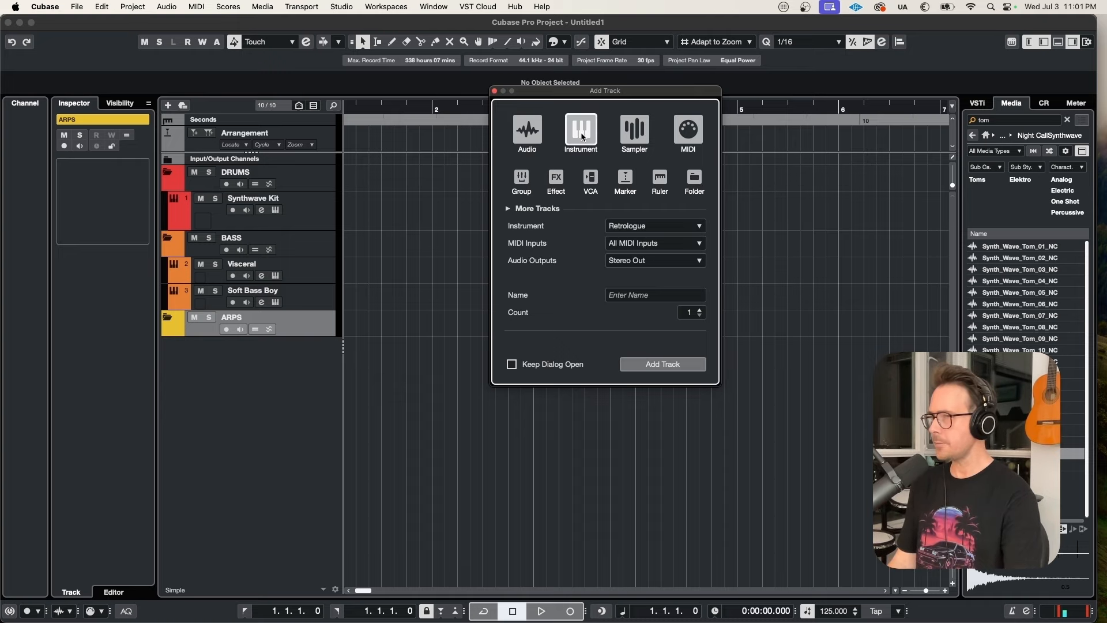
double_click(582, 137)
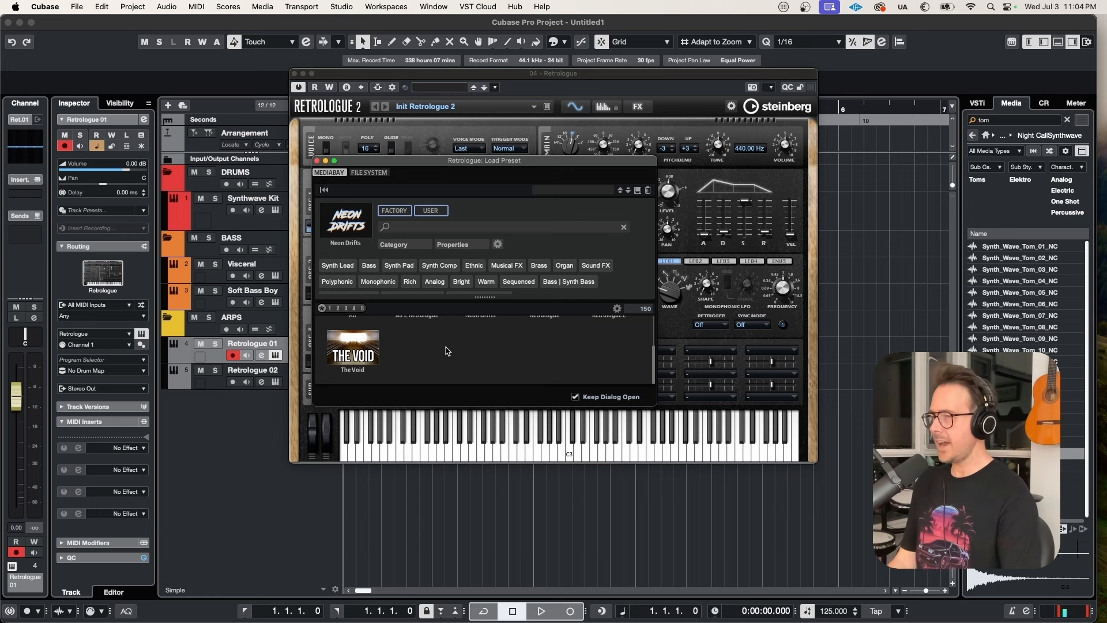
Step: Limit the preset choices for the first ARPS Retrologue to The Void library
double_click(354, 349)
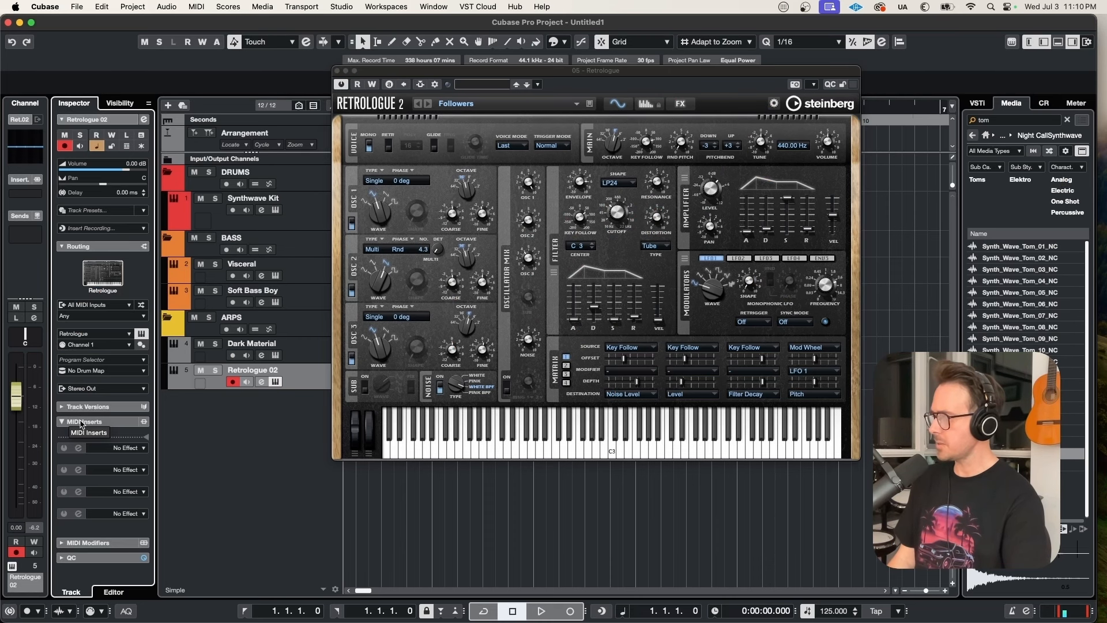
Step: Open the effect choices for the first MIDI insert of the second ARPS Retrologue track
left_click(99, 447)
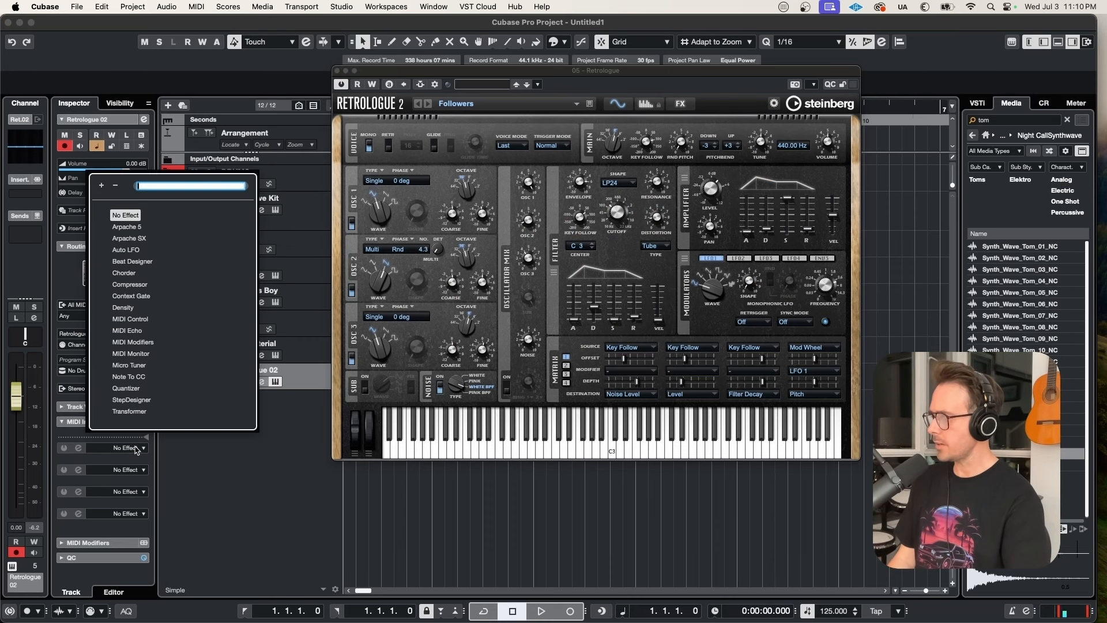